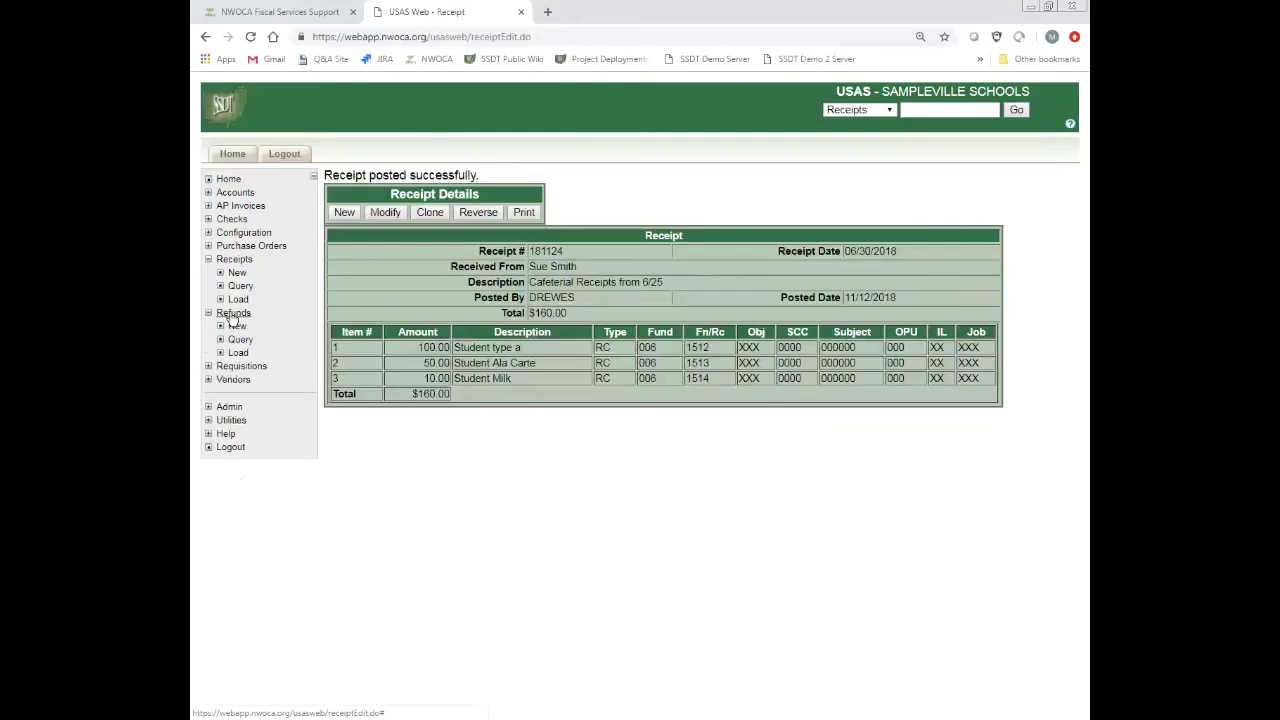
Start a new refund dated 06/30/2018 and set Create Check to Yes.
{"action": "left_click", "coordinate": [237, 327]}
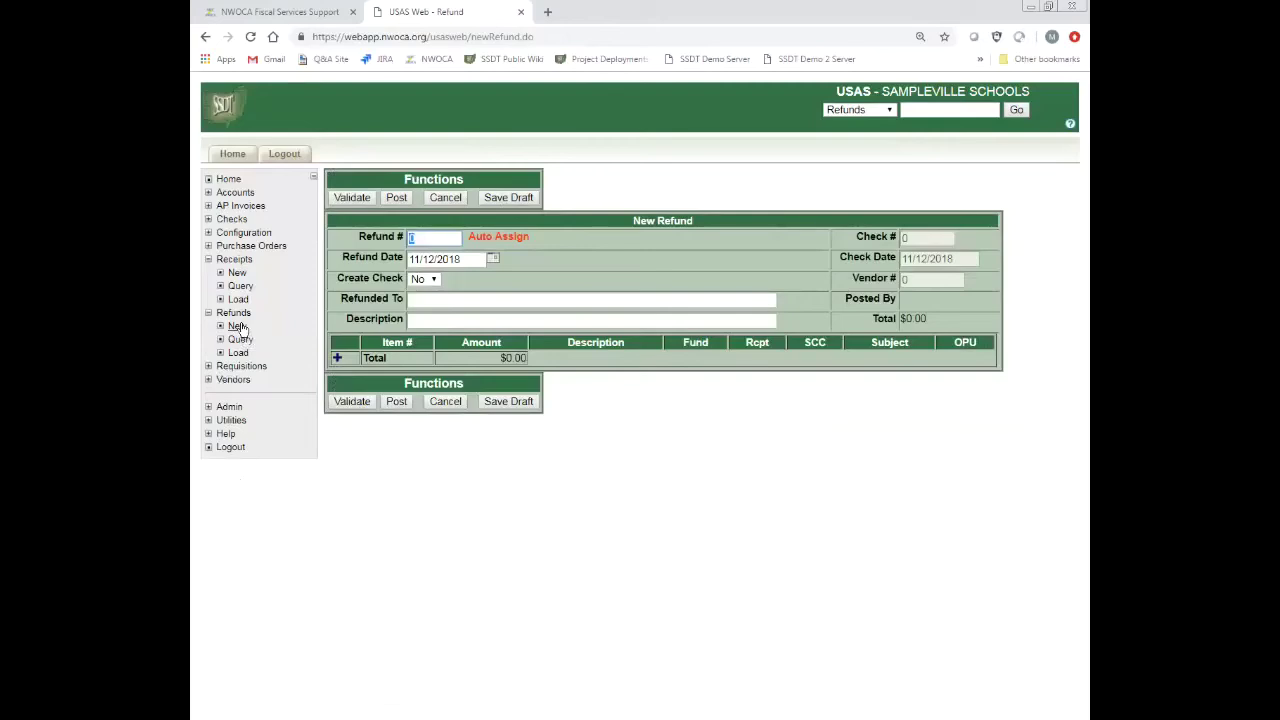
{"action": "key", "text": "Tab"}
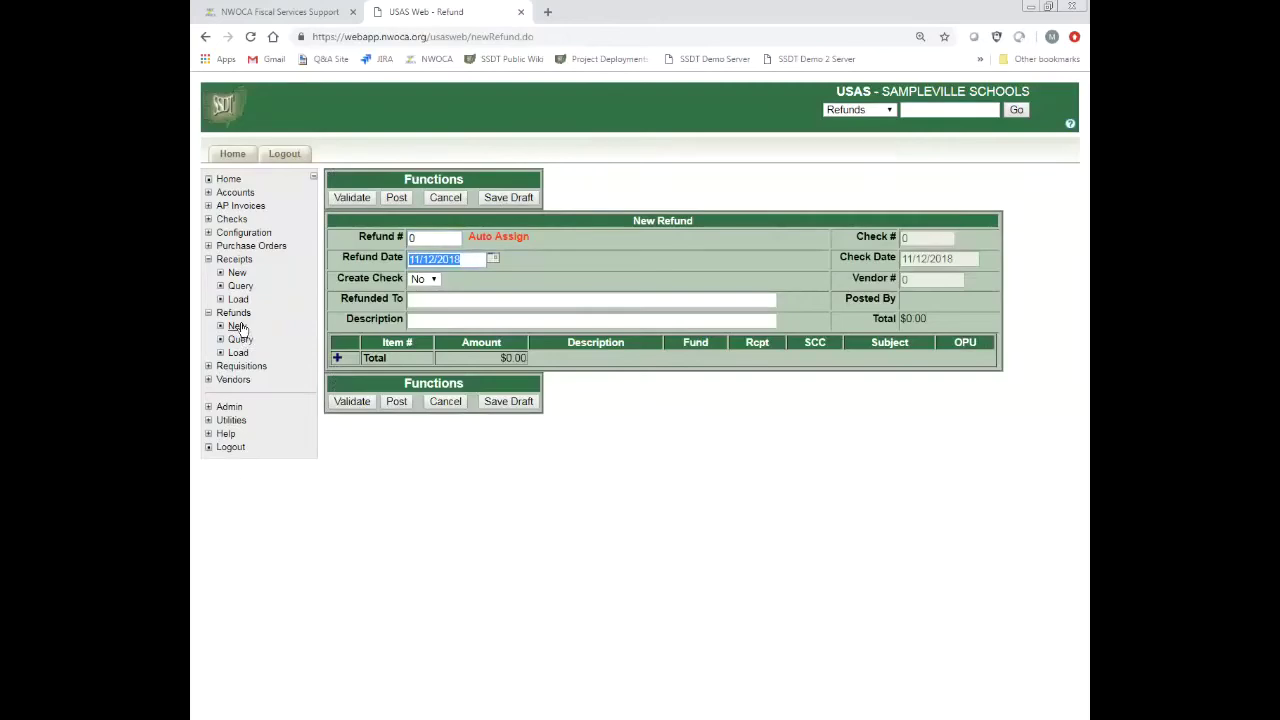
{"action": "type", "text": "06/30/2018"}
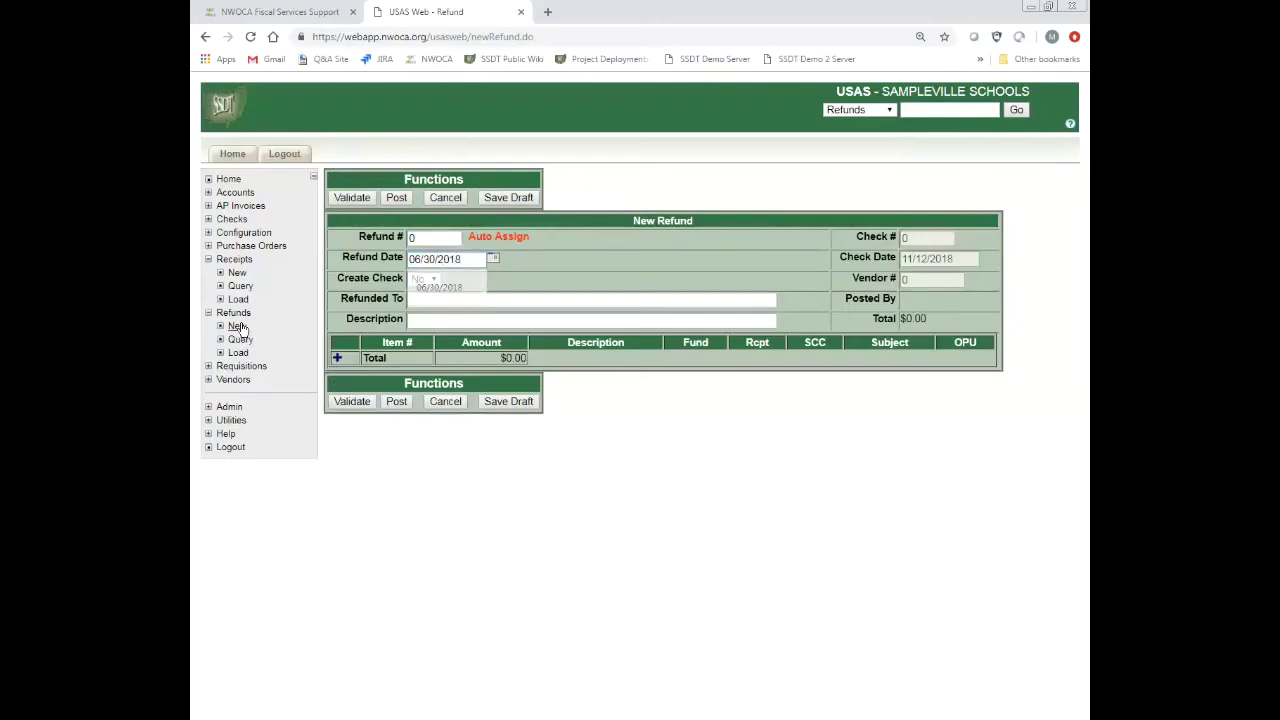
{"action": "key", "text": "Tab"}
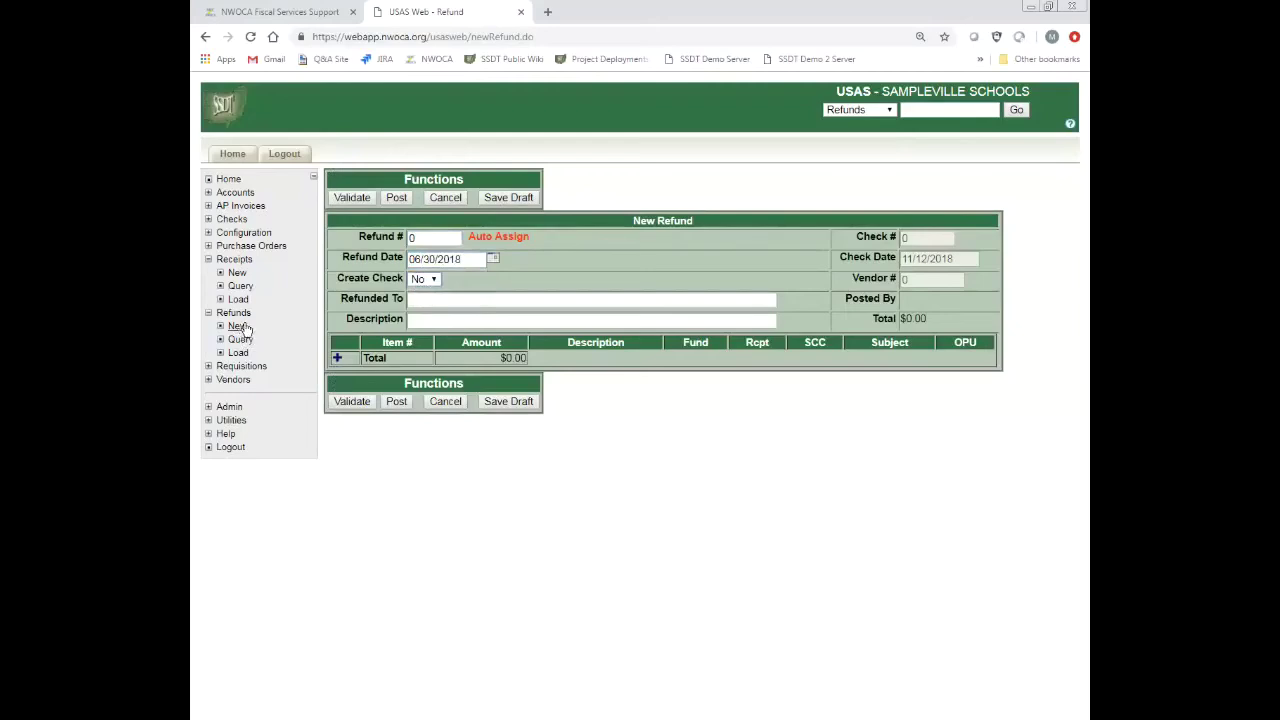
{"action": "left_click", "coordinate": [435, 281]}
{"action": "left_click", "coordinate": [433, 308]}
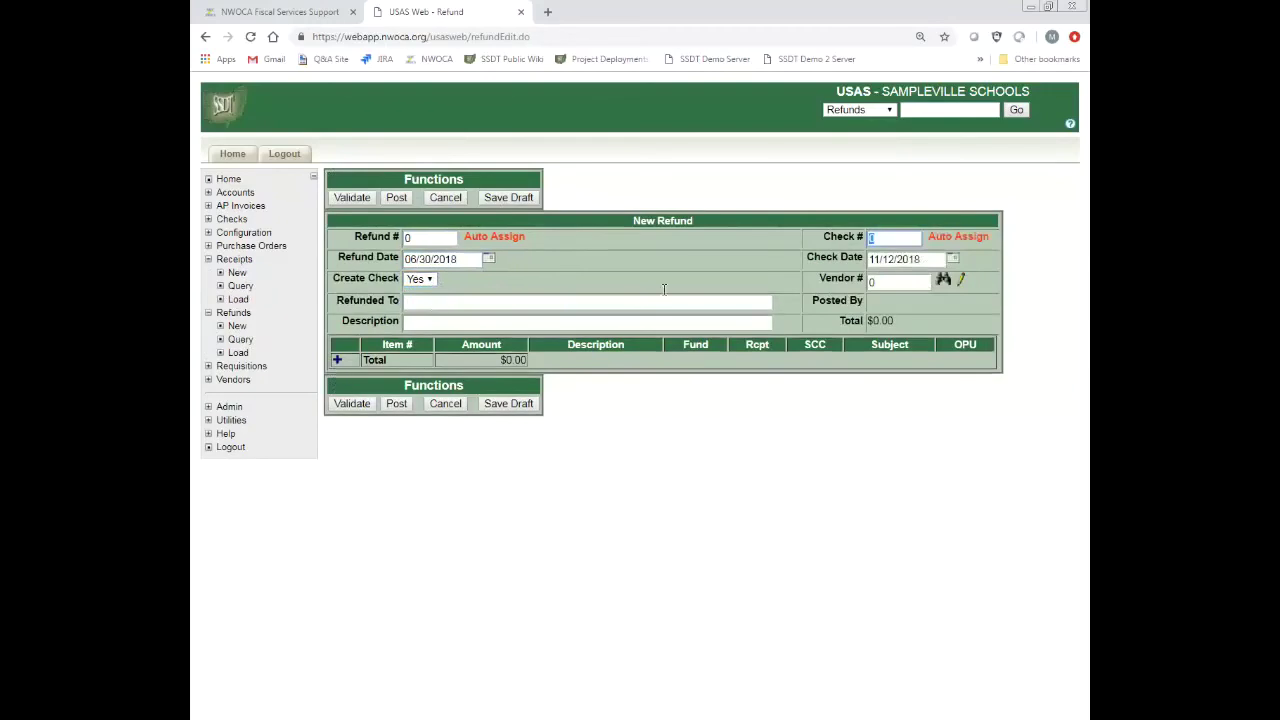
Enter check 45858 dated 06/30/2018, the vendor number, and description 'Overpayment of Fees'.
{"action": "type", "text": "458589"}
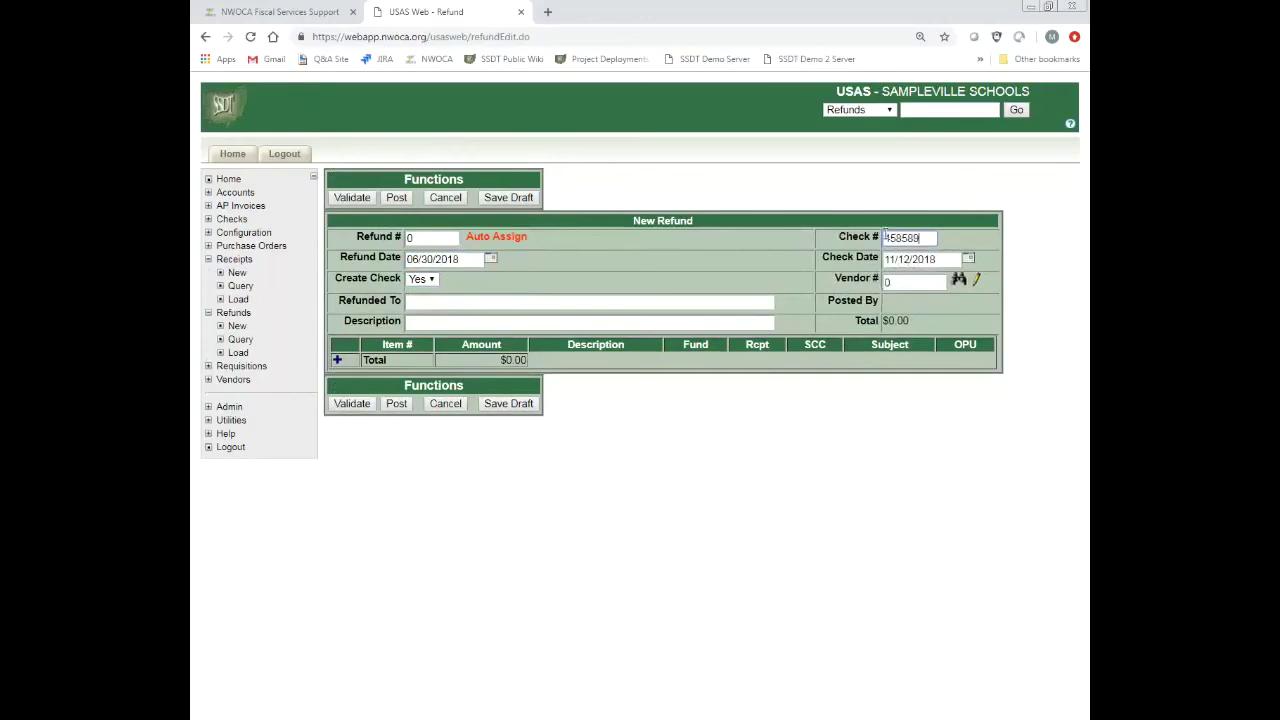
{"action": "key", "text": "BackSpace"}
{"action": "key", "text": "Tab"}
{"action": "type", "text": "06/30/2018"}
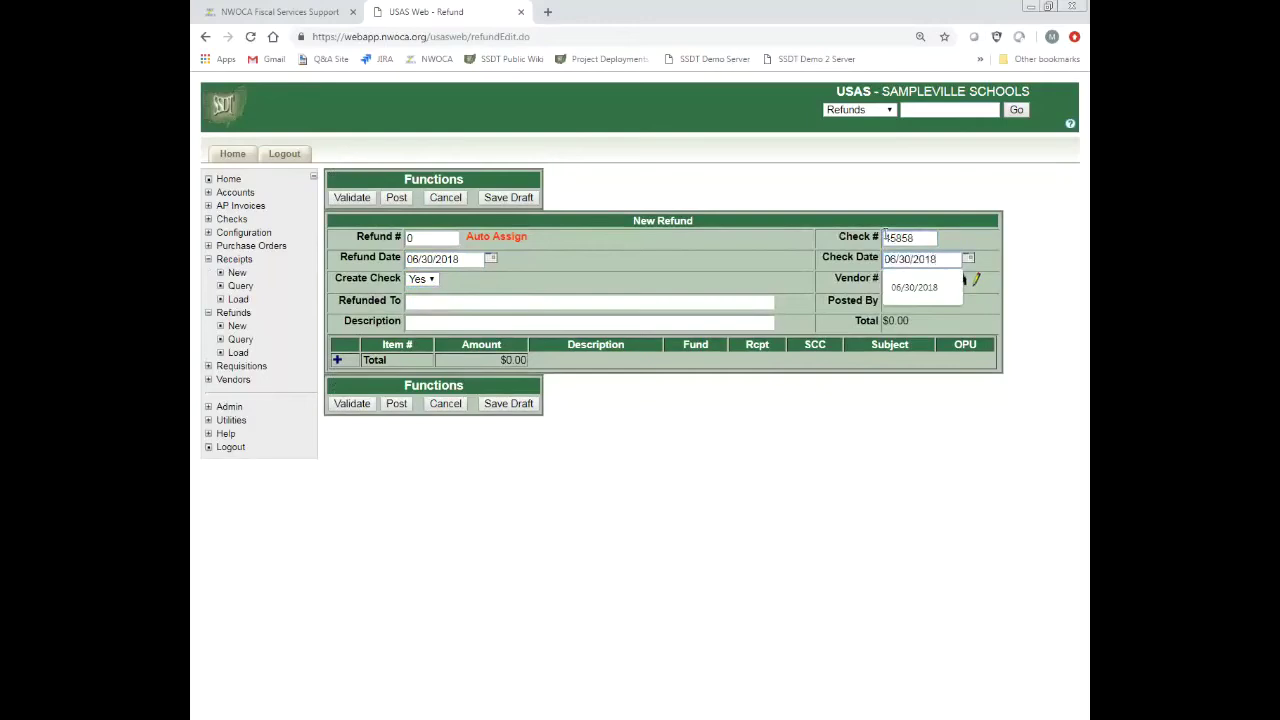
{"action": "key", "text": "Tab"}
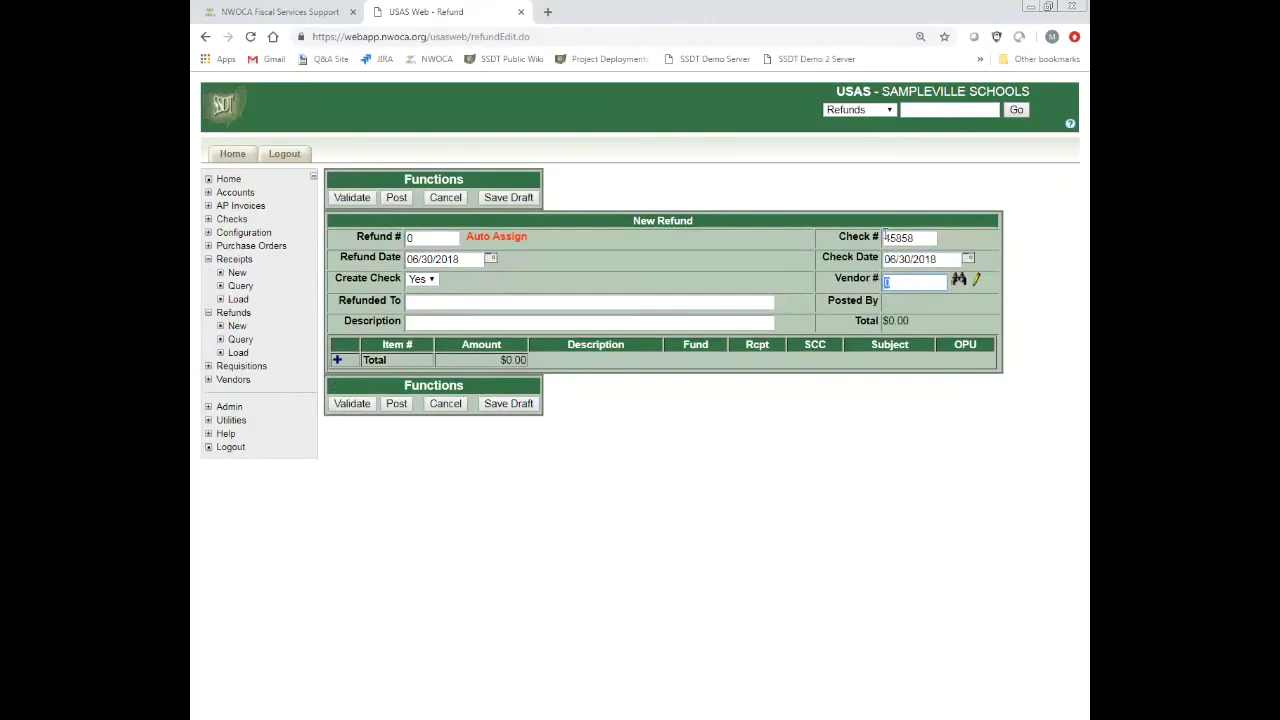
{"action": "type", "text": "886477"}
{"action": "key", "text": "Tab"}
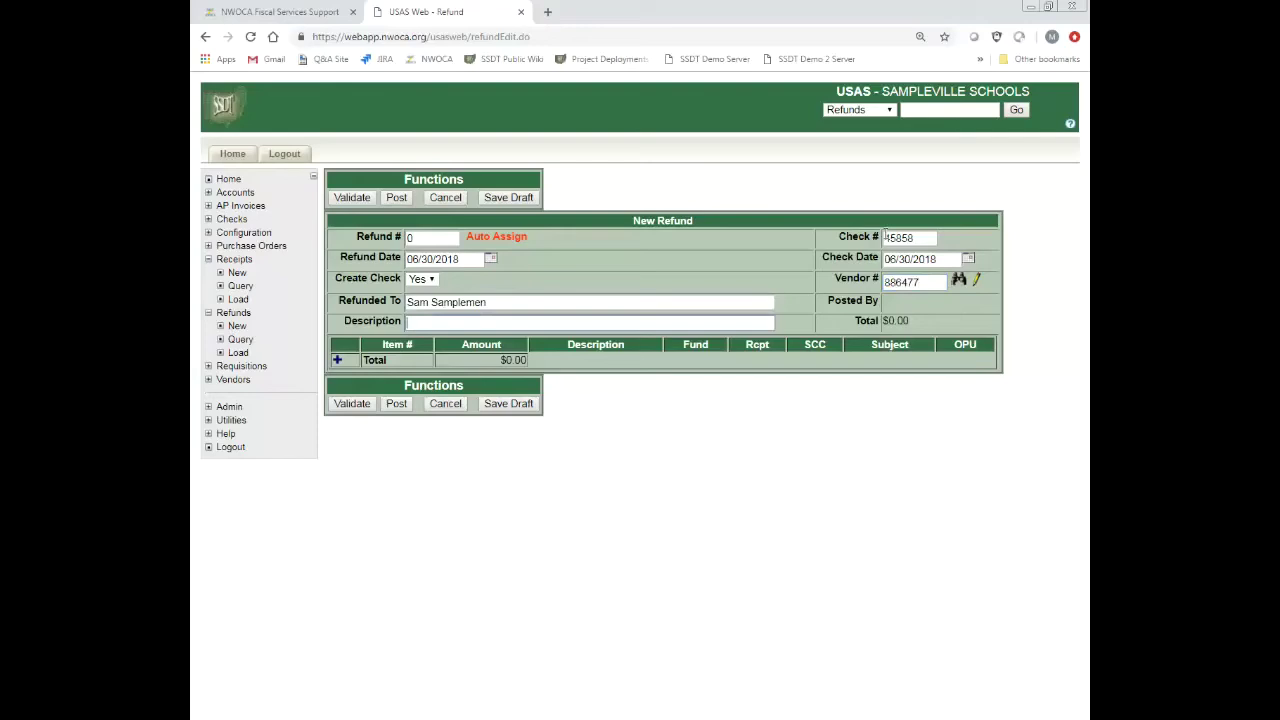
{"action": "type", "text": "Overpayment of Fees"}
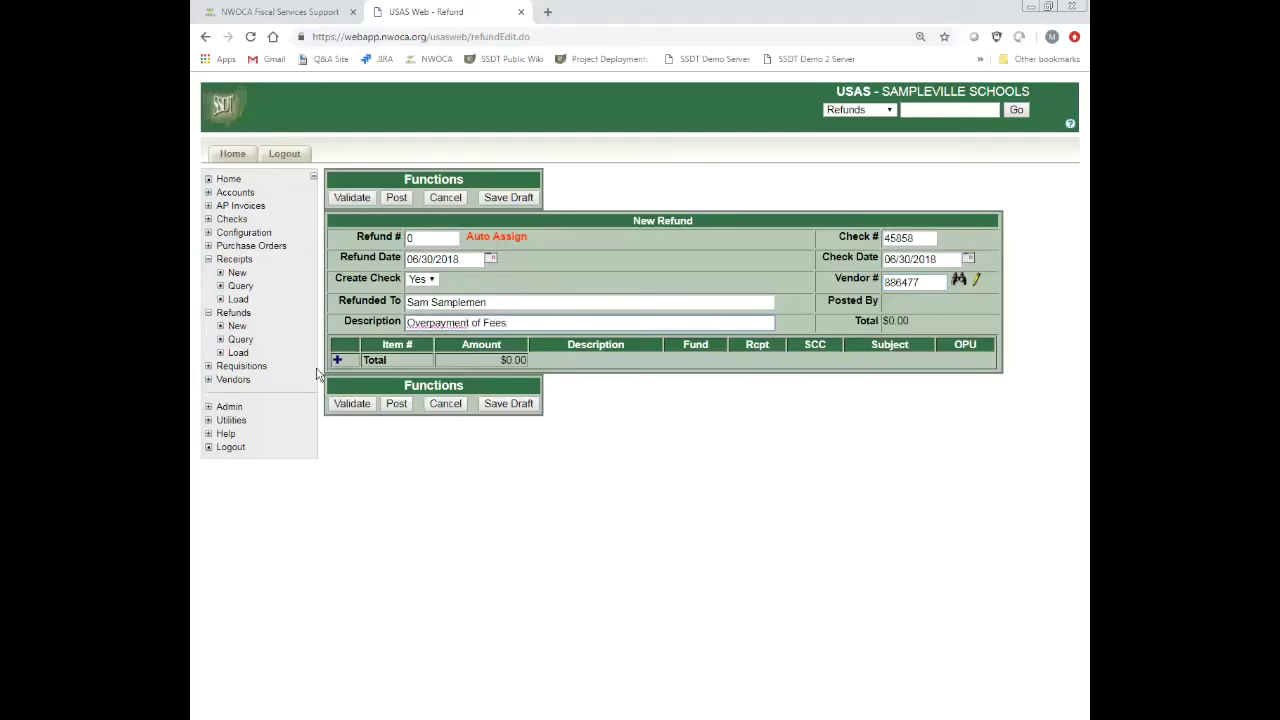
Save line item 1: $20.00 'Overpayment Science Lab Fee', fund 001, receipt 1740, OPU 001.
{"action": "left_click", "coordinate": [337, 362]}
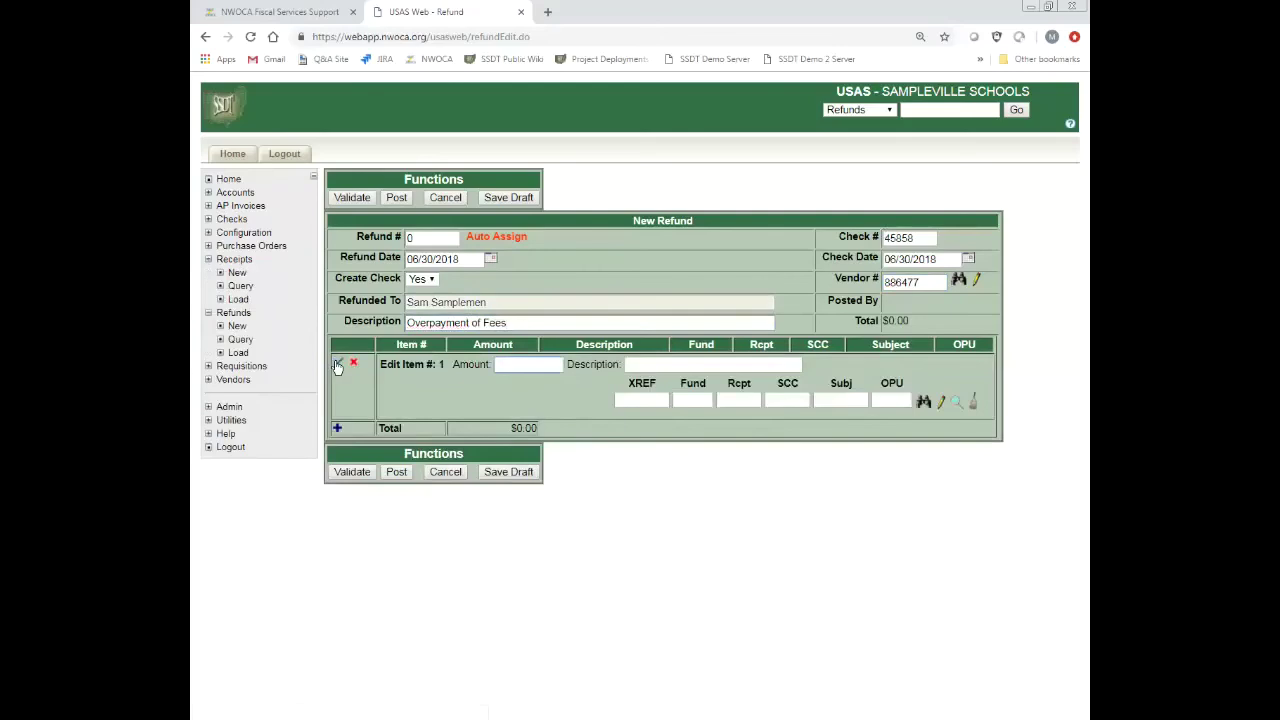
{"action": "type", "text": "20"}
{"action": "key", "text": "Tab"}
{"action": "type", "text": "Overpay"}
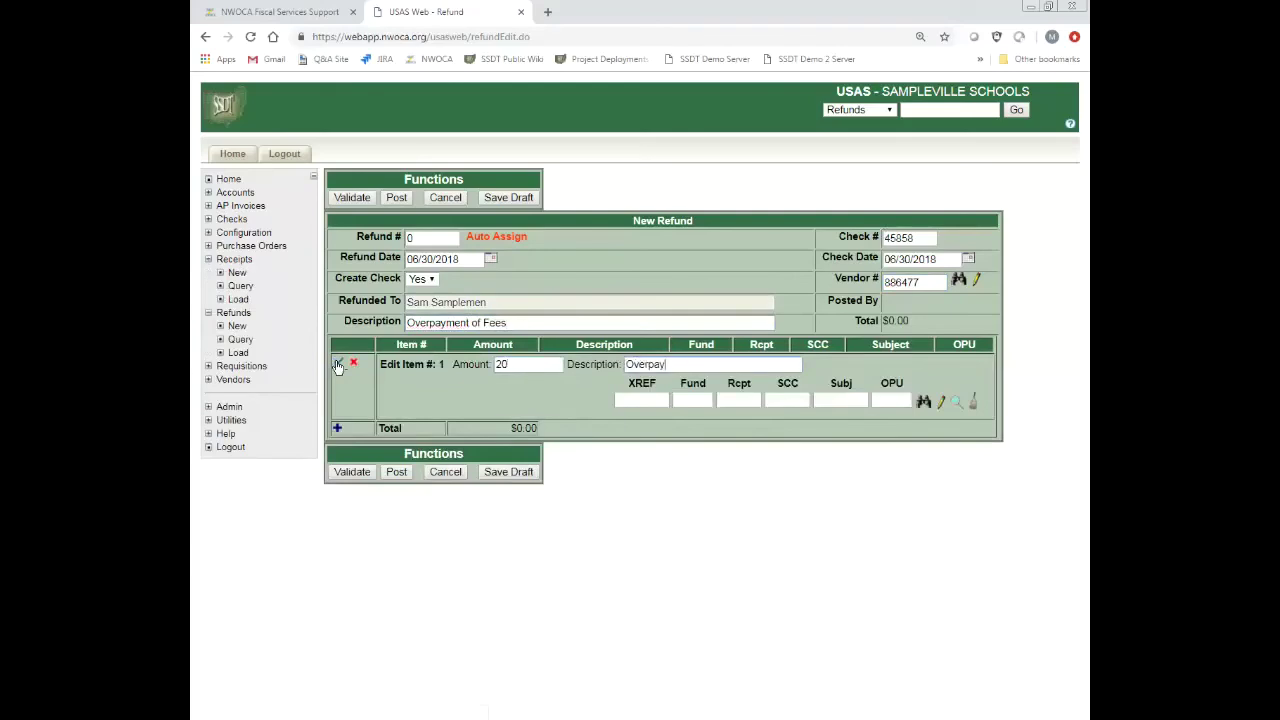
{"action": "type", "text": "ment Science Lab Fe"}
{"action": "type", "text": "e"}
{"action": "key", "text": "Tab"}
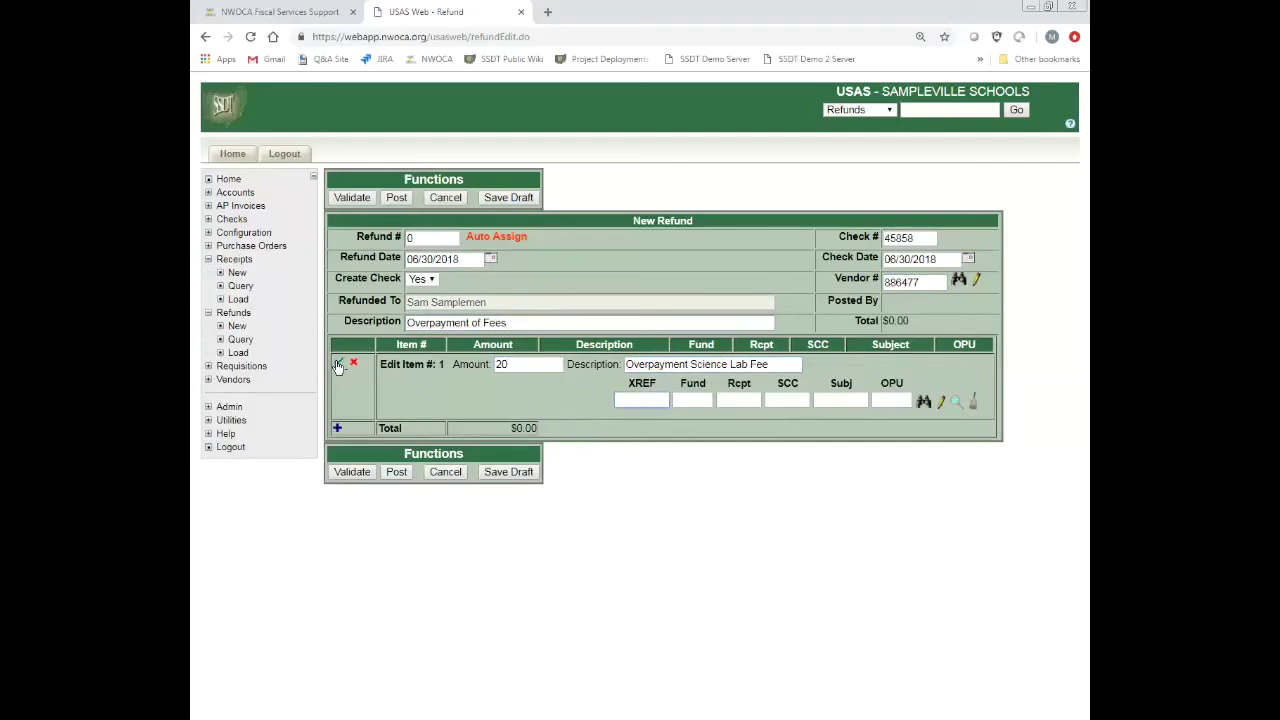
{"action": "key", "text": "Tab"}
{"action": "type", "text": "001"}
{"action": "key", "text": "Tab"}
{"action": "type", "text": "1740"}
{"action": "key", "text": "Tab"}
{"action": "key", "text": "Tab"}
{"action": "type", "text": "001"}
{"action": "left_click", "coordinate": [338, 364]}
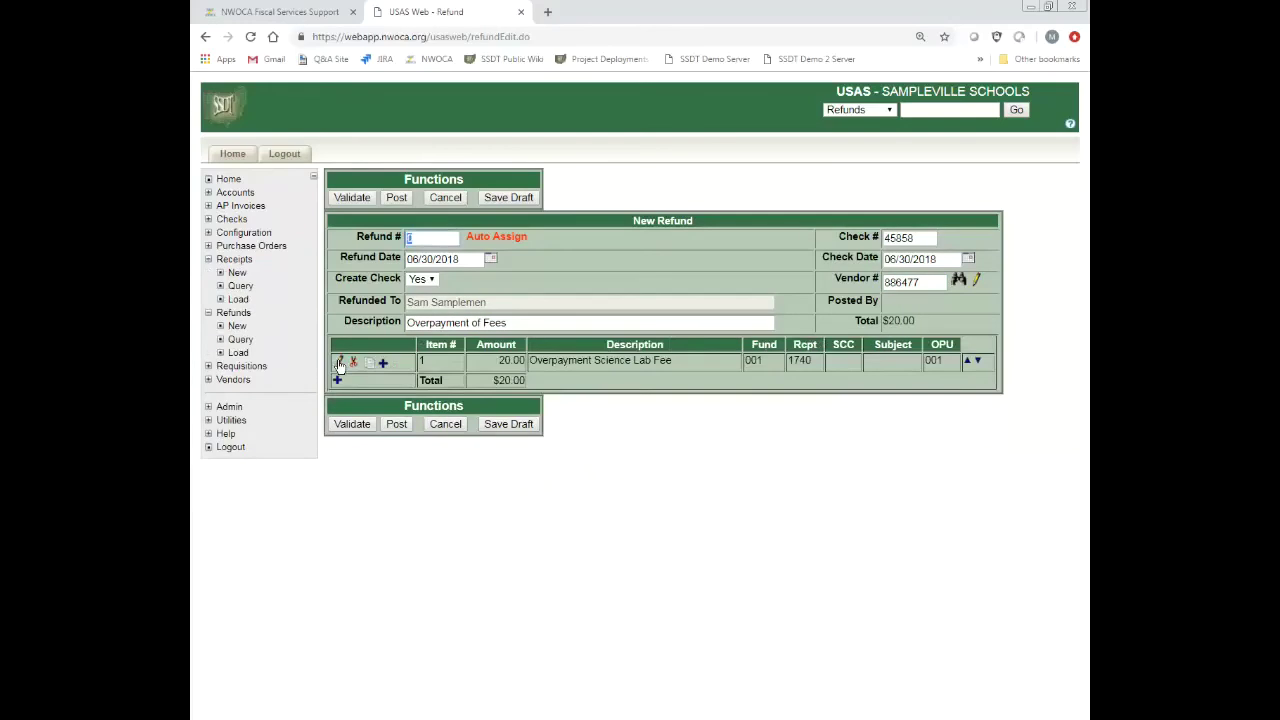
Validate and post refund 181125, then return to the PowerPoint training slides.
{"action": "left_click", "coordinate": [352, 199]}
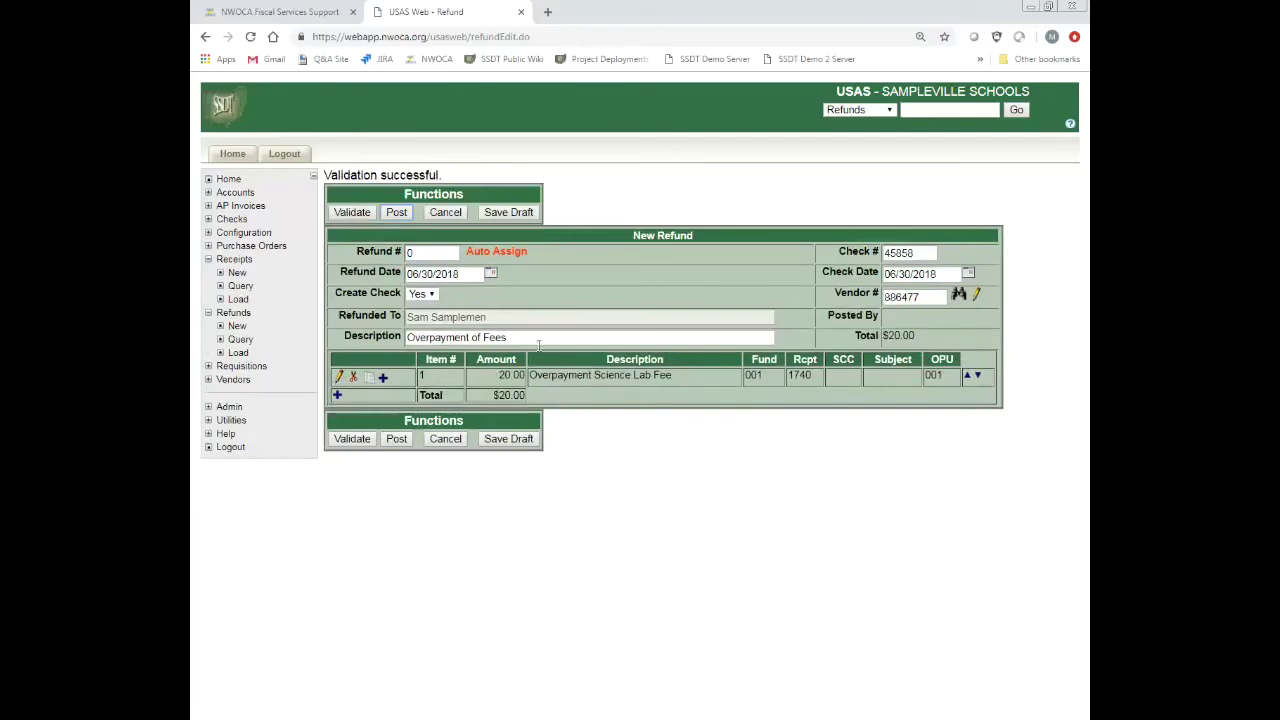
{"action": "left_click", "coordinate": [397, 214]}
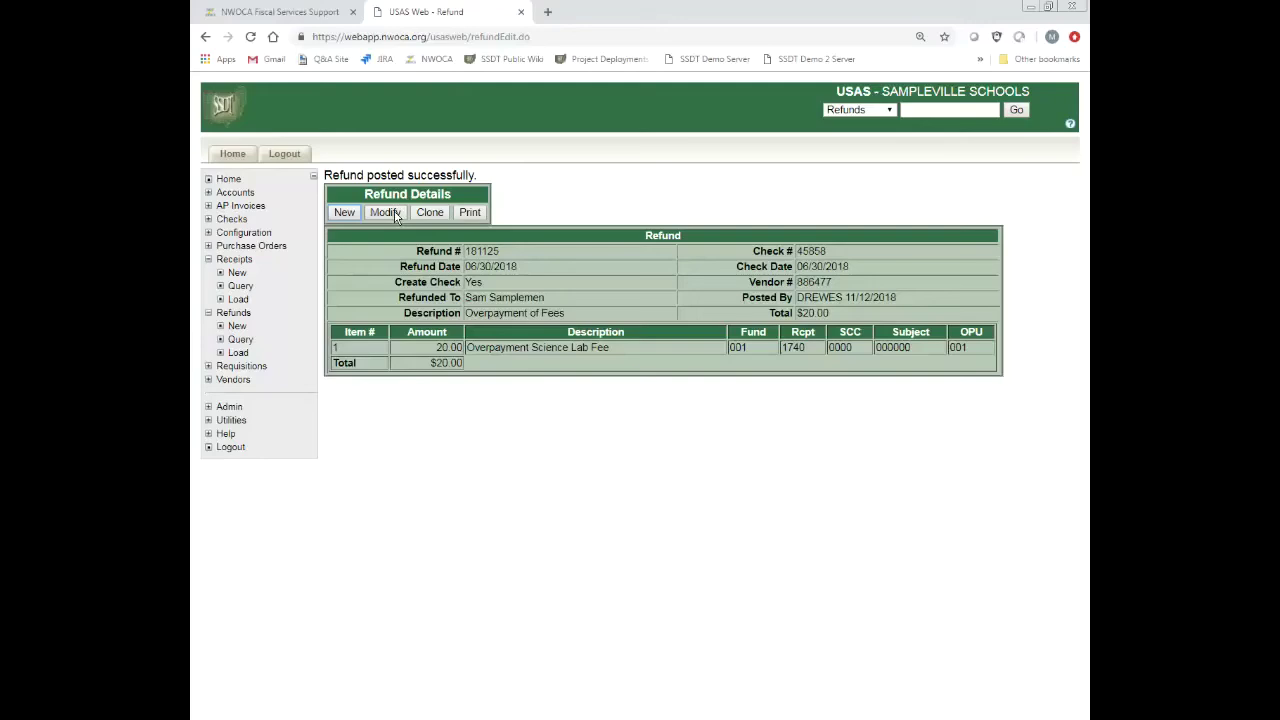
{"action": "key", "text": "alt+Tab"}
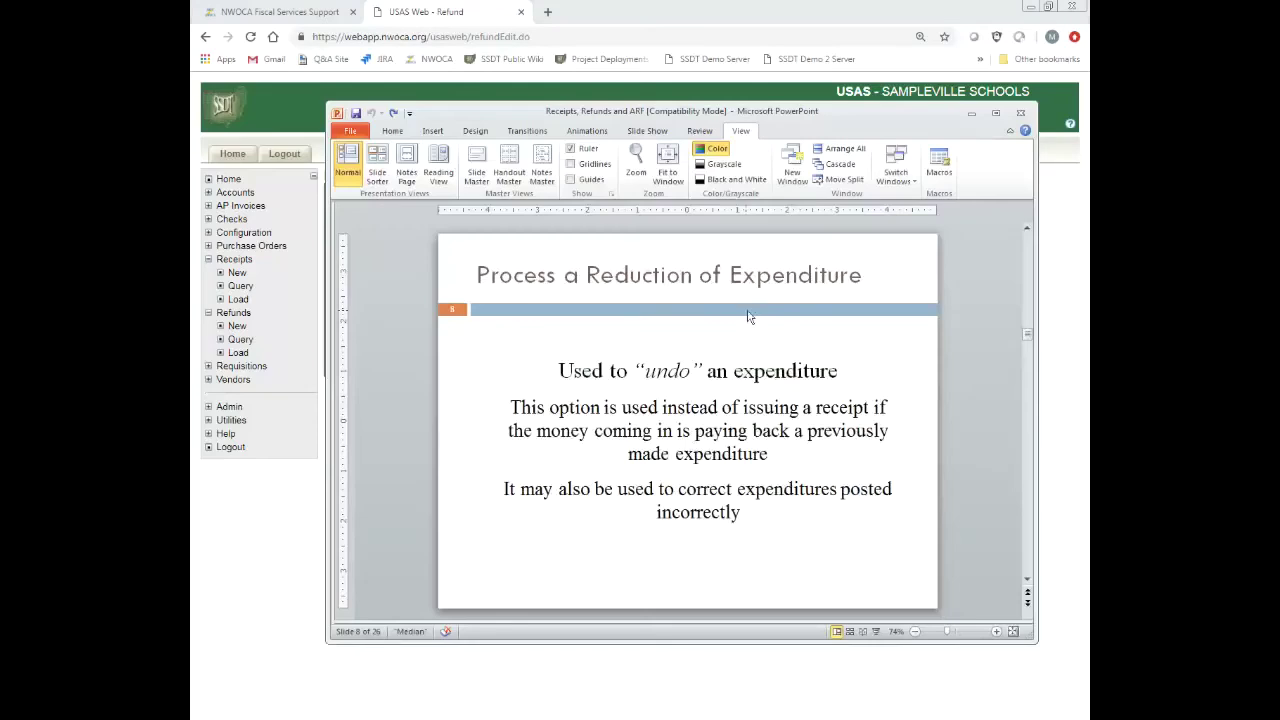
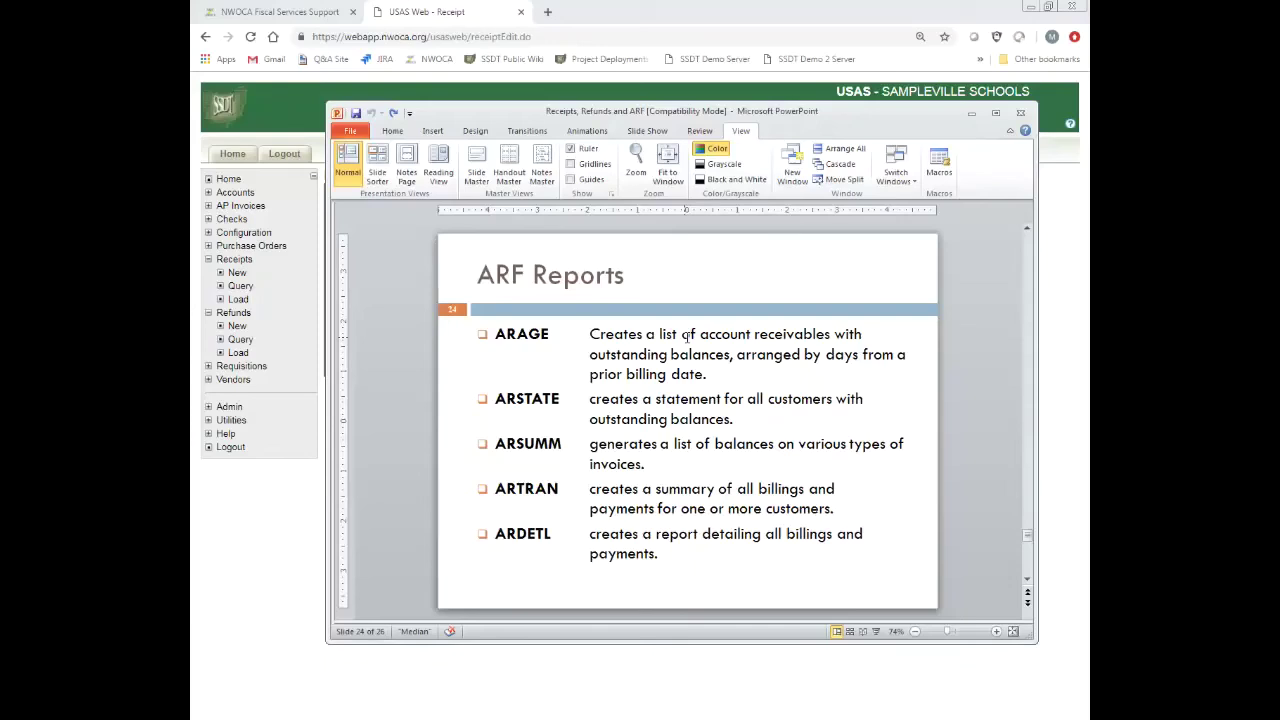
Close the ARF Reports presentation to get back to the posted-receipt page.
{"action": "key", "text": "alt+Tab"}
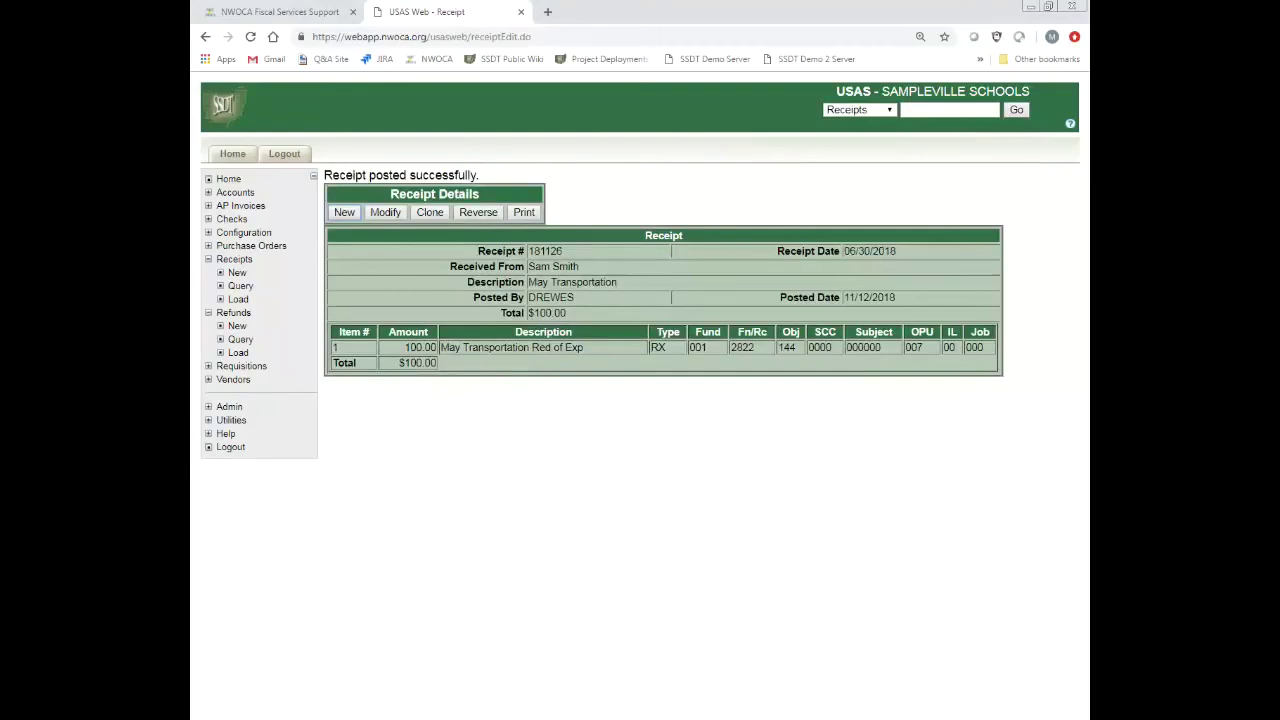
Switch to the Reflection terminal and run arf from the Menu> prompt.
{"action": "key", "text": "alt+Tab"}
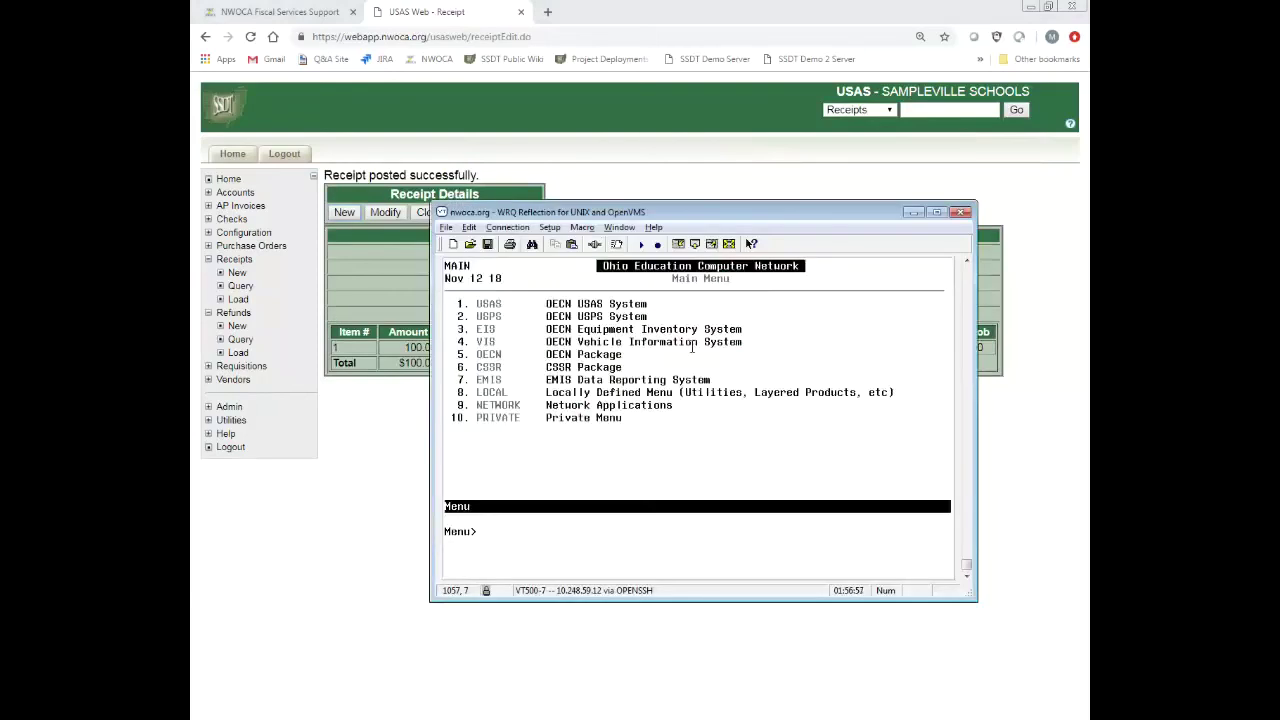
{"action": "type", "text": "arf"}
{"action": "key", "text": "Return"}
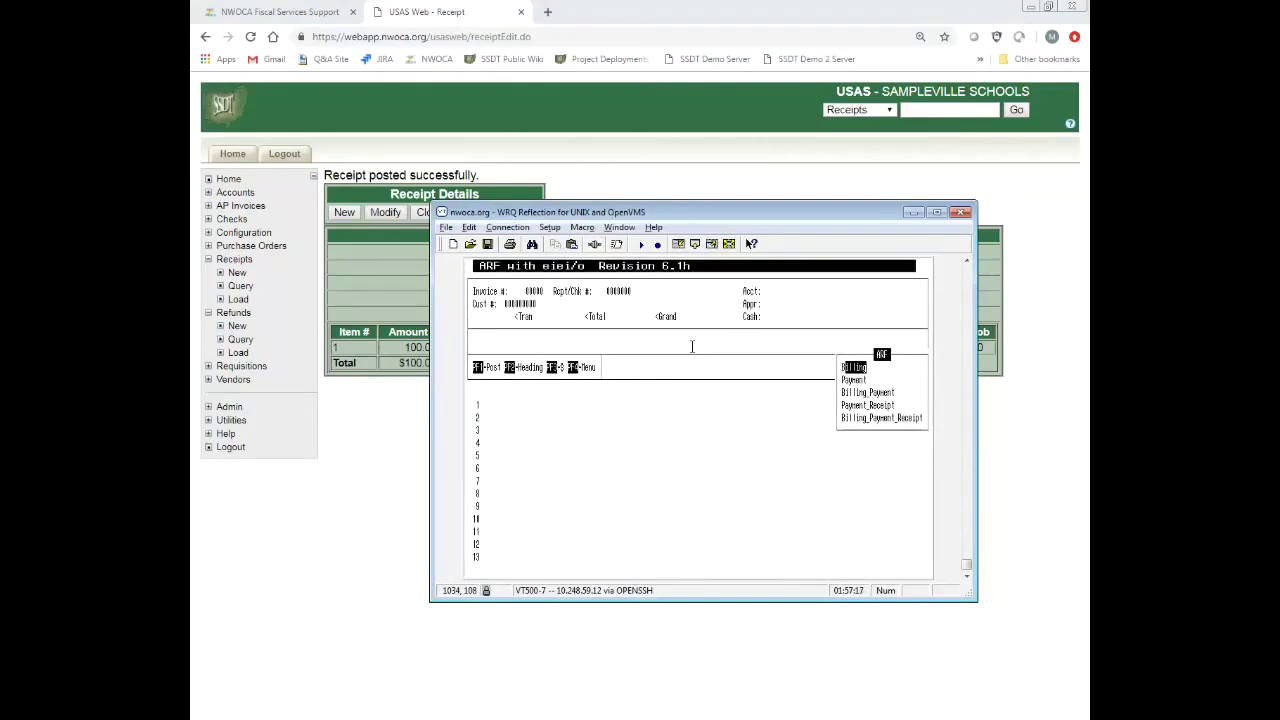
Choose Billing as the ARF transaction type.
{"action": "key", "text": "Return"}
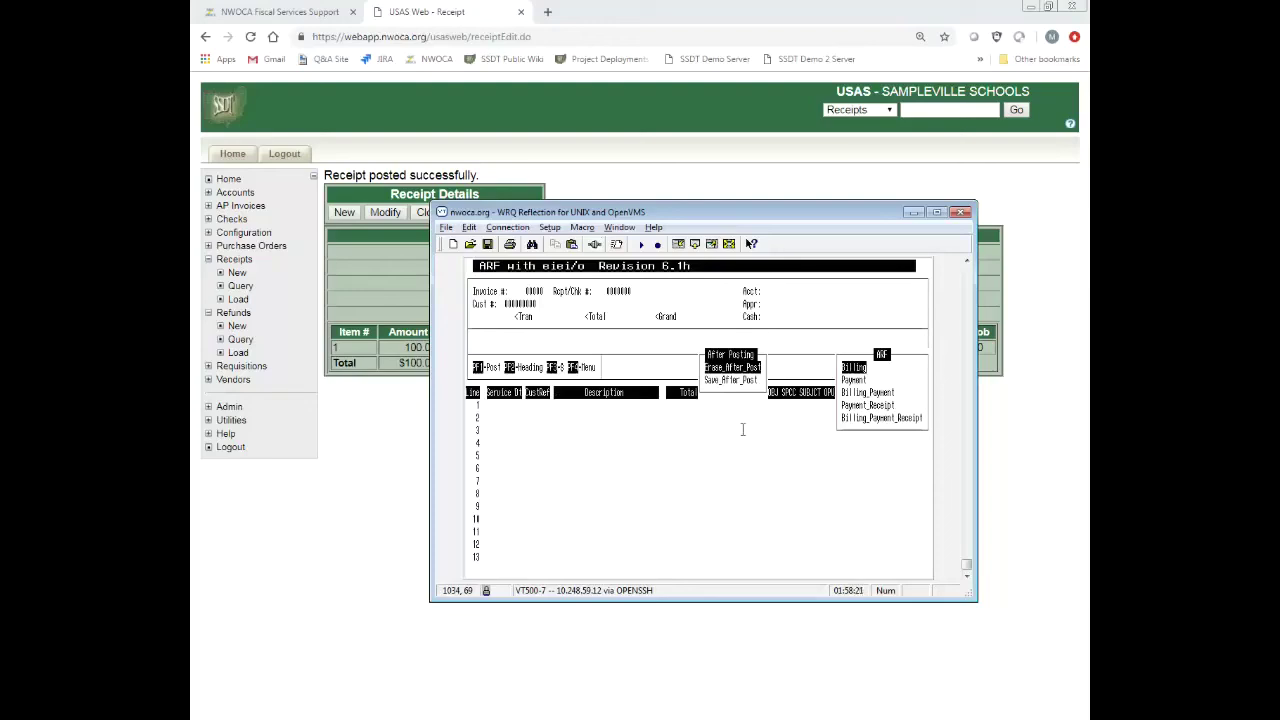
Choose Save_After_Post and write billing output to a file under batch 111.
{"action": "key", "text": "Down"}
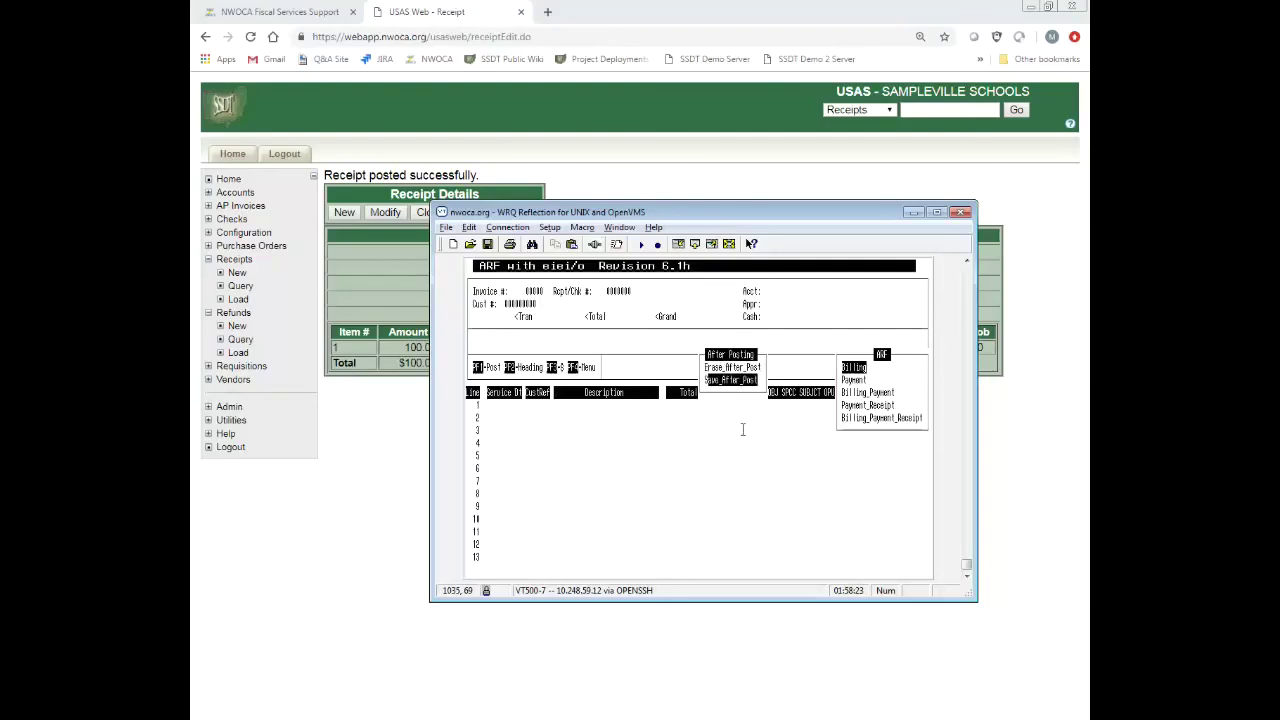
{"action": "key", "text": "Return"}
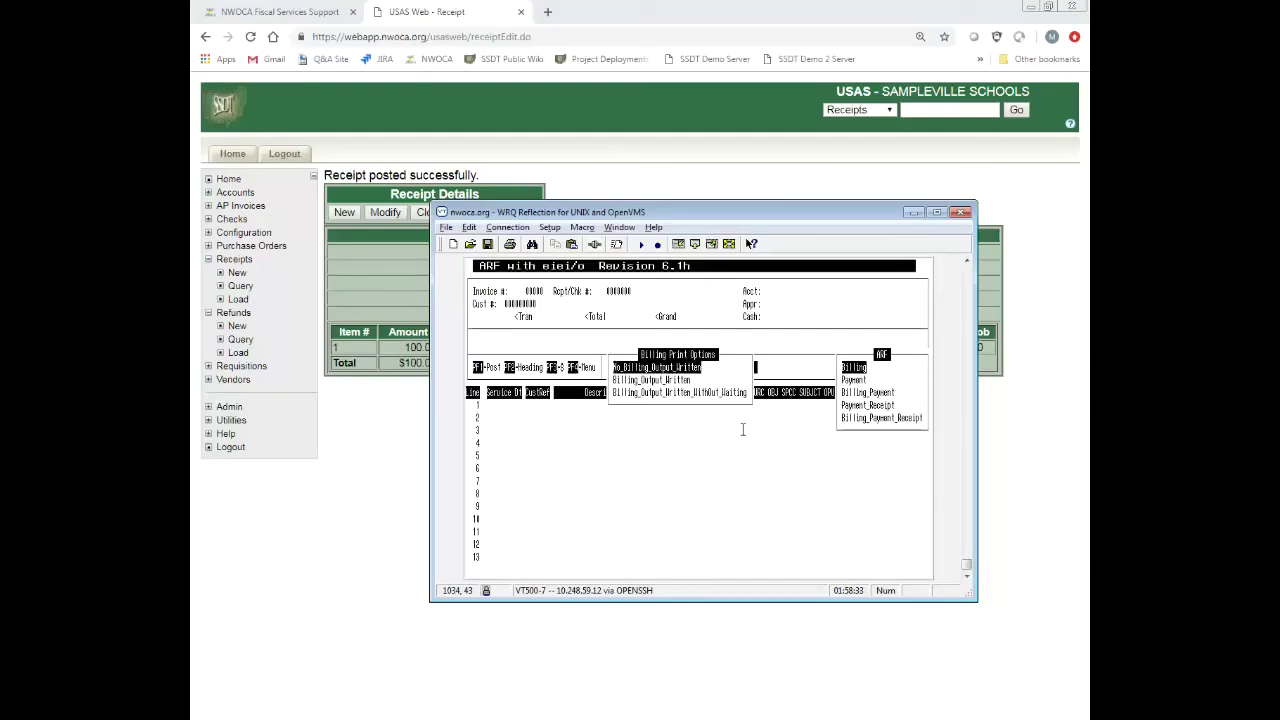
{"action": "key", "text": "Down"}
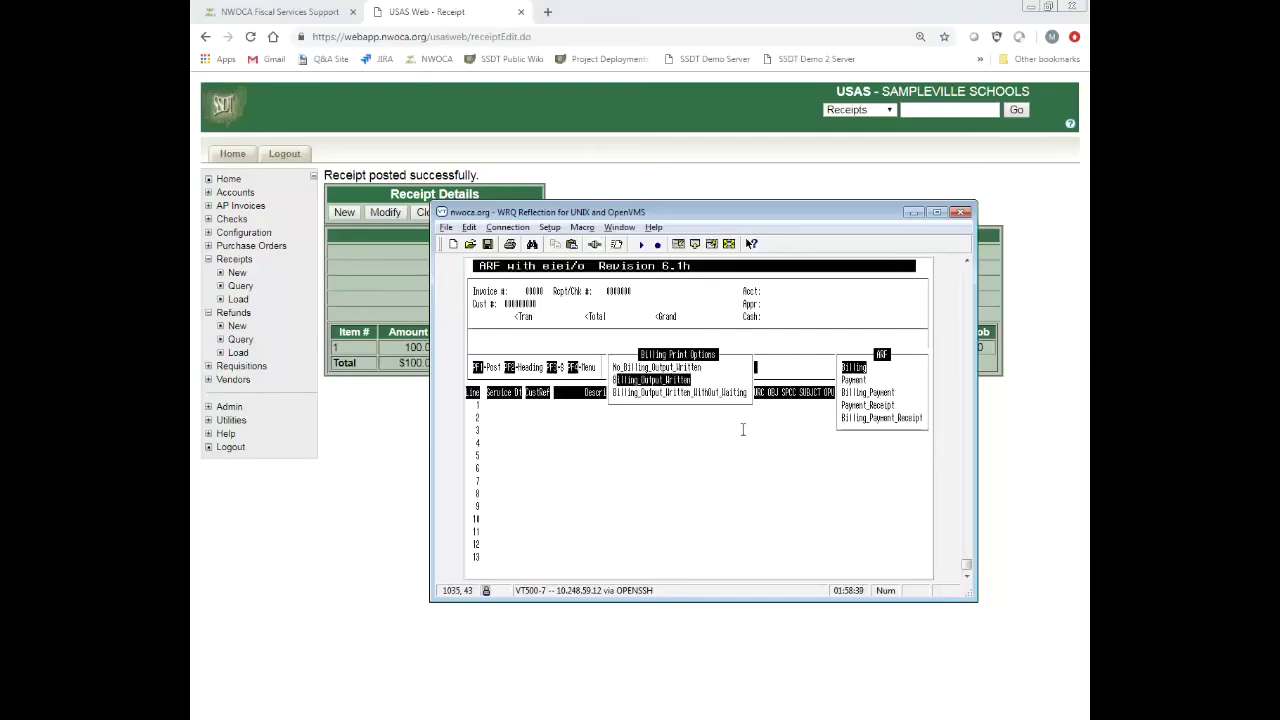
{"action": "key", "text": "Return"}
{"action": "type", "text": "111"}
{"action": "key", "text": "Return"}
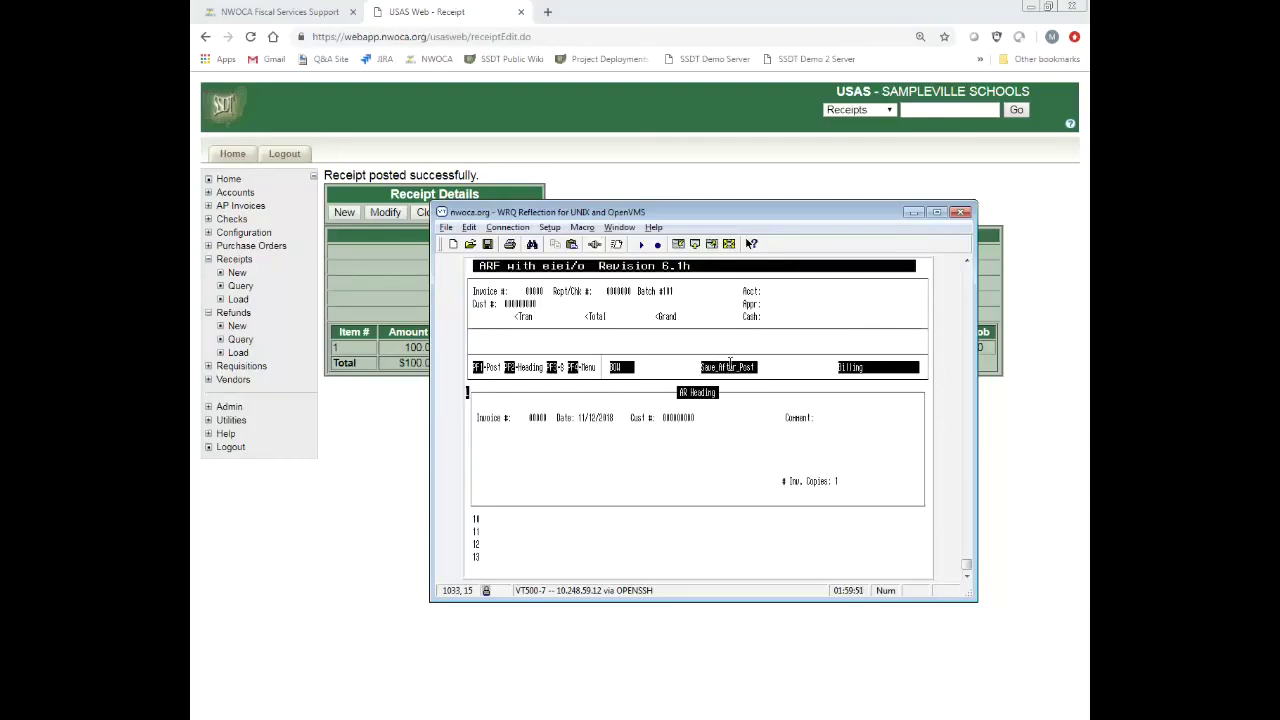
Enter the invoice number, date 06/24/2018 and the customer's number to load their address.
{"action": "type", "text": "ss"}
{"action": "type", "text": "100"}
{"action": "key", "text": "Return"}
{"action": "type", "text": "06242018"}
{"action": "type", "text": "0"}
{"action": "type", "text": "08"}
{"action": "type", "text": "868477"}
{"action": "key", "text": "Return"}
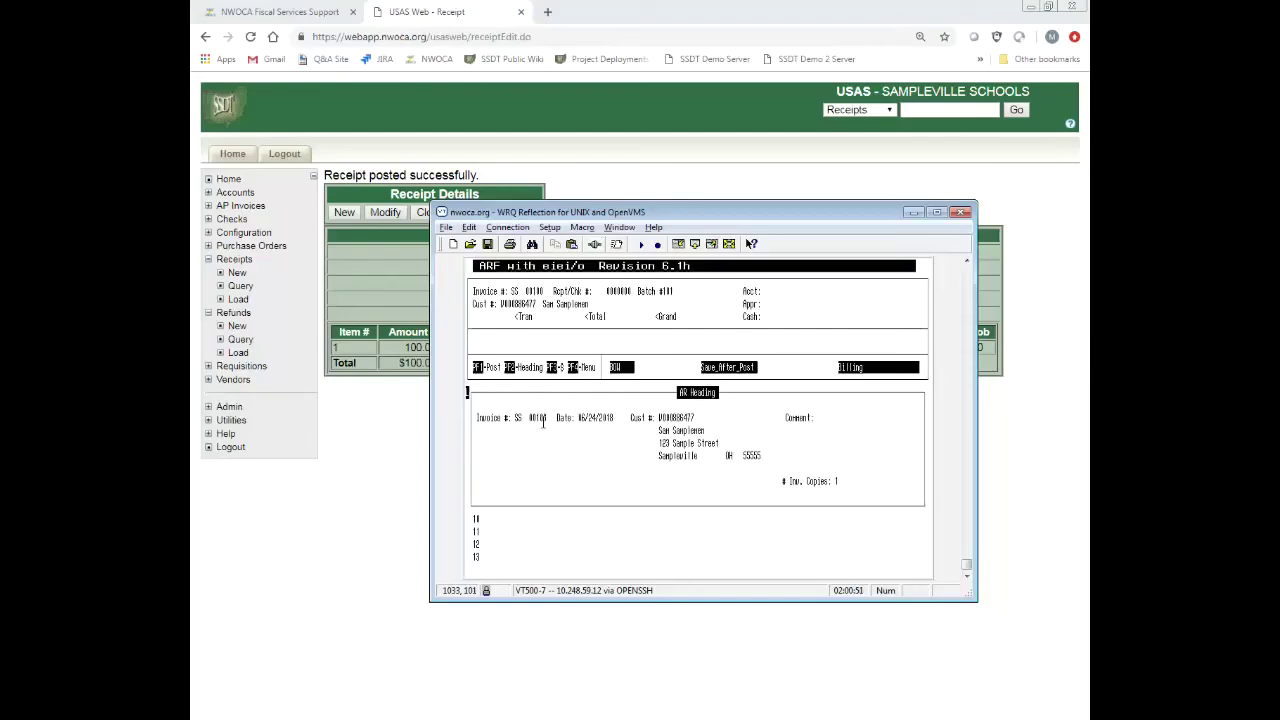
Add a 'Preschool May' comment to the heading and move on to the line-item grid.
{"action": "type", "text": "Preschool May"}
{"action": "key", "text": "BackSpace"}
{"action": "key", "text": "BackSpace"}
{"action": "key", "text": "BackSpace"}
{"action": "key", "text": "BackSpace"}
{"action": "key", "text": "BackSpace"}
{"action": "key", "text": "BackSpace"}
{"action": "key", "text": "BackSpace"}
{"action": "key", "text": "BackSpace"}
{"action": "key", "text": "BackSpace"}
{"action": "key", "text": "BackSpace"}
{"action": "key", "text": "BackSpace"}
{"action": "left_click", "coordinate": [512, 370]}
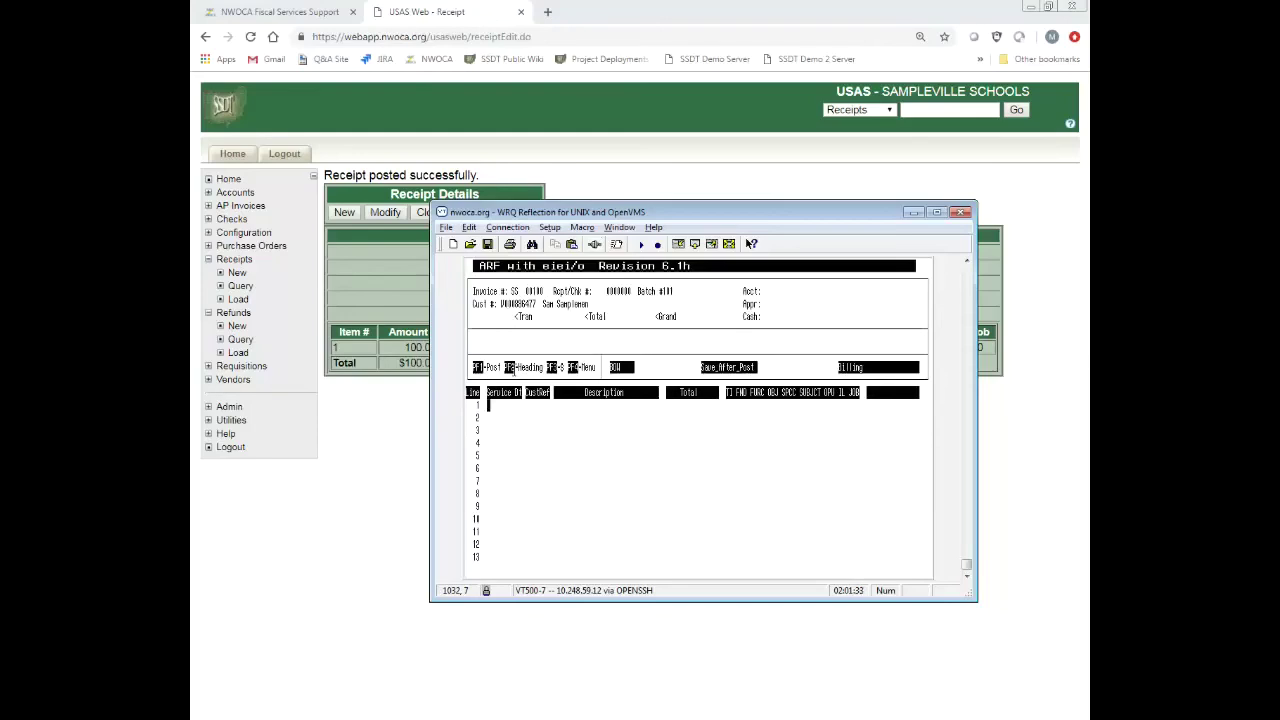
Fill line 1 with date 05/11/2018, 'Preschool Fees for May 2018' and total 100.00.
{"action": "type", "text": "050120"}
{"action": "type", "text": "05"}
{"action": "type", "text": "01"}
{"action": "key", "text": "Return"}
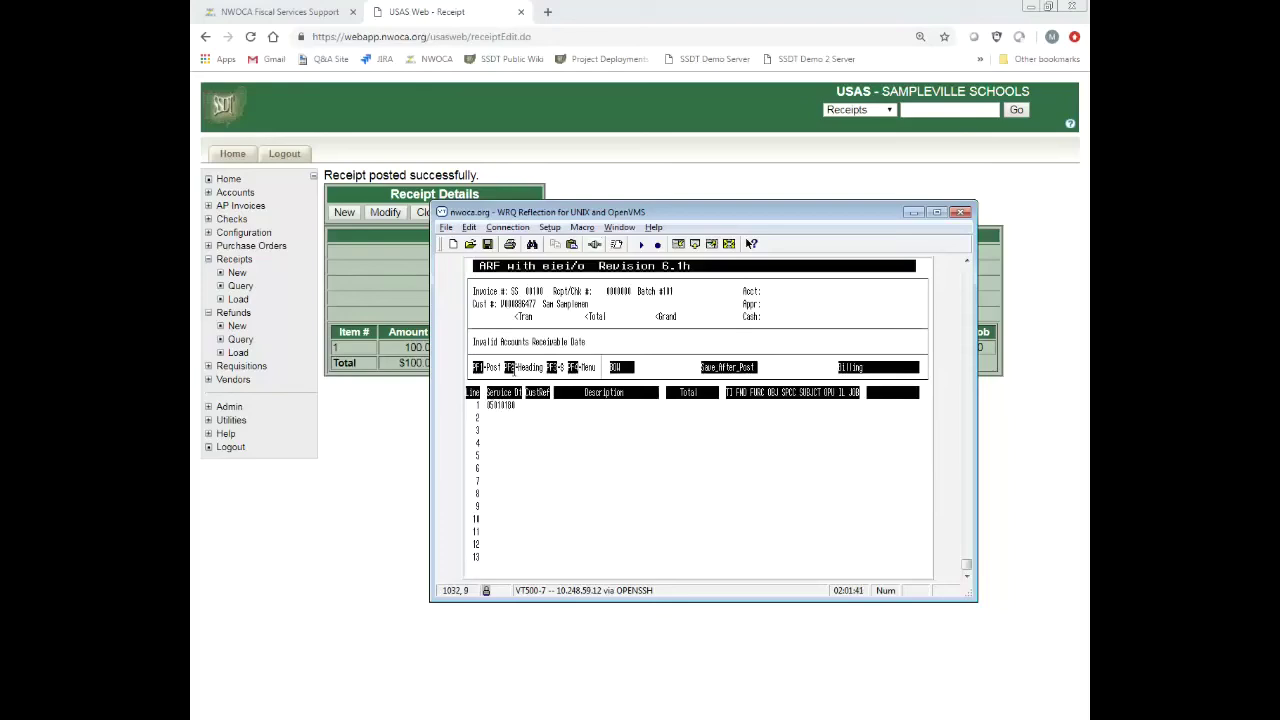
{"action": "type", "text": "05/11/2018"}
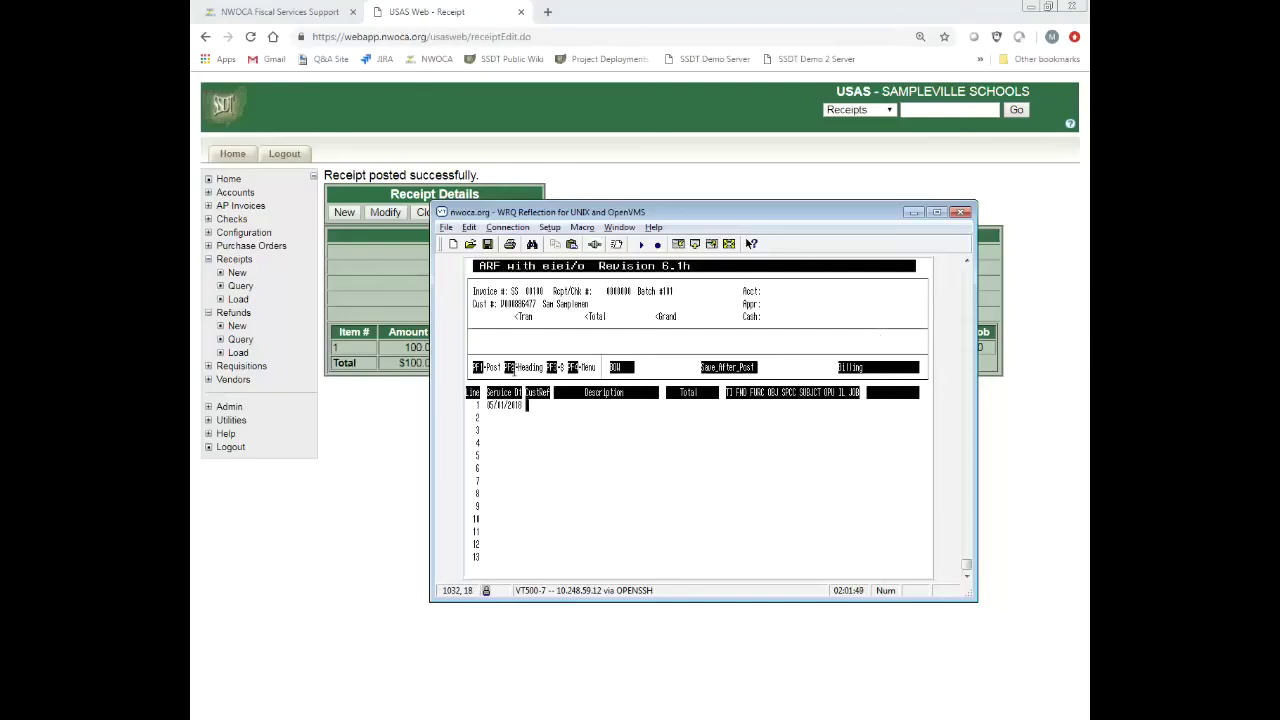
{"action": "key", "text": "Tab"}
{"action": "type", "text": "Preschool Fees for May 2018100"}
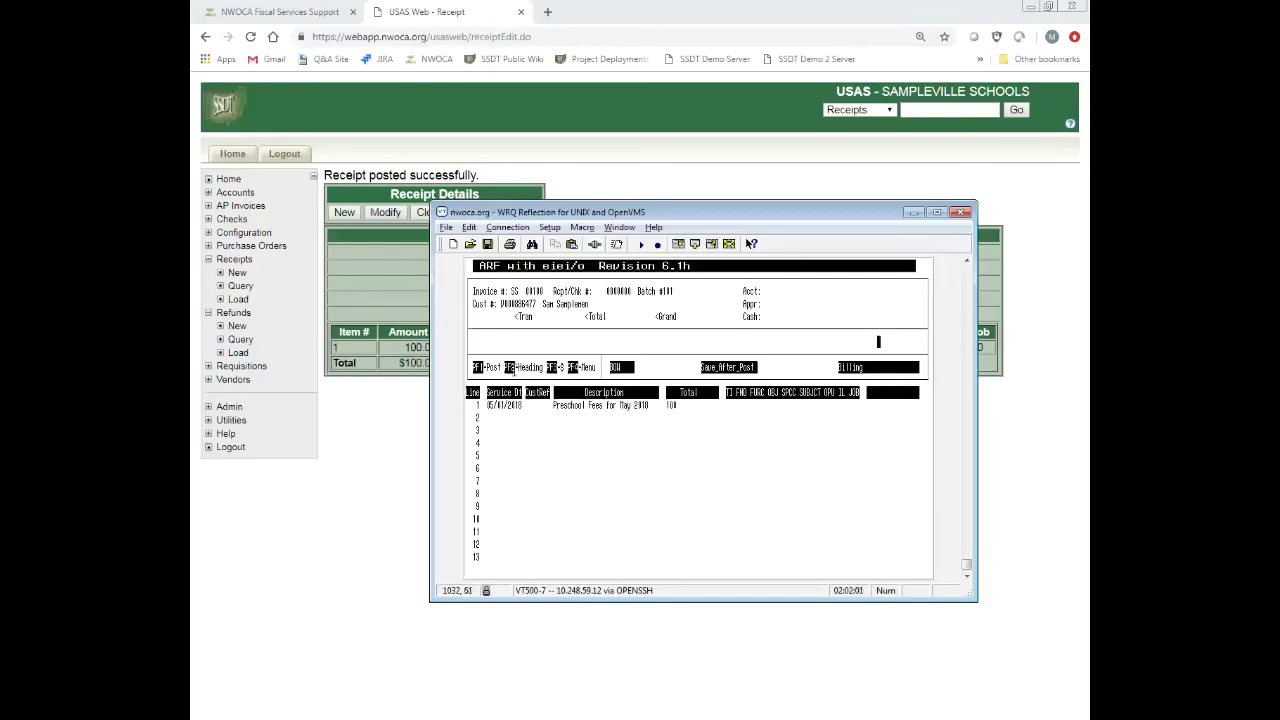
{"action": "key", "text": "Tab"}
Code line 1 to revenue account 03 001 1740 and post the invoice.
{"action": "type", "text": "03 001 1740"}
{"action": "key", "text": "Return"}
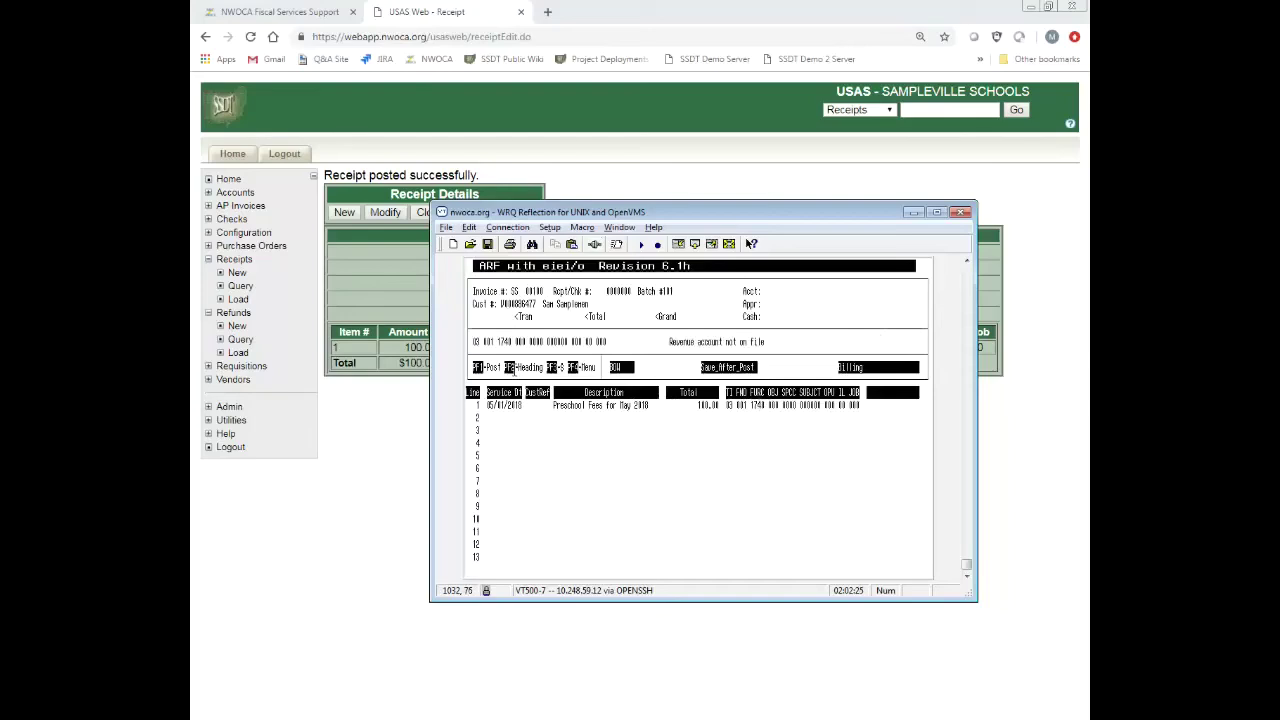
{"action": "key", "text": "Right"}
{"action": "key", "text": "Right"}
{"action": "key", "text": "Right"}
{"action": "key", "text": "Right"}
{"action": "key", "text": "Right"}
{"action": "key", "text": "Right"}
{"action": "key", "text": "Right"}
{"action": "key", "text": "Right"}
{"action": "key", "text": "Right"}
{"action": "key", "text": "Right"}
{"action": "key", "text": "Right"}
{"action": "key", "text": "Right"}
{"action": "key", "text": "Right"}
{"action": "key", "text": "Right"}
{"action": "key", "text": "Right"}
{"action": "key", "text": "Right"}
{"action": "key", "text": "Right"}
{"action": "key", "text": "Right"}
{"action": "key", "text": "Right"}
{"action": "key", "text": "Right"}
{"action": "key", "text": "Right"}
{"action": "key", "text": "Right"}
{"action": "key", "text": "Right"}
{"action": "key", "text": "Right"}
{"action": "key", "text": "Right"}
{"action": "key", "text": "Right"}
{"action": "key", "text": "Right"}
{"action": "key", "text": "Right"}
{"action": "key", "text": "Right"}
{"action": "key", "text": "Right"}
{"action": "key", "text": "Right"}
{"action": "key", "text": "Return"}
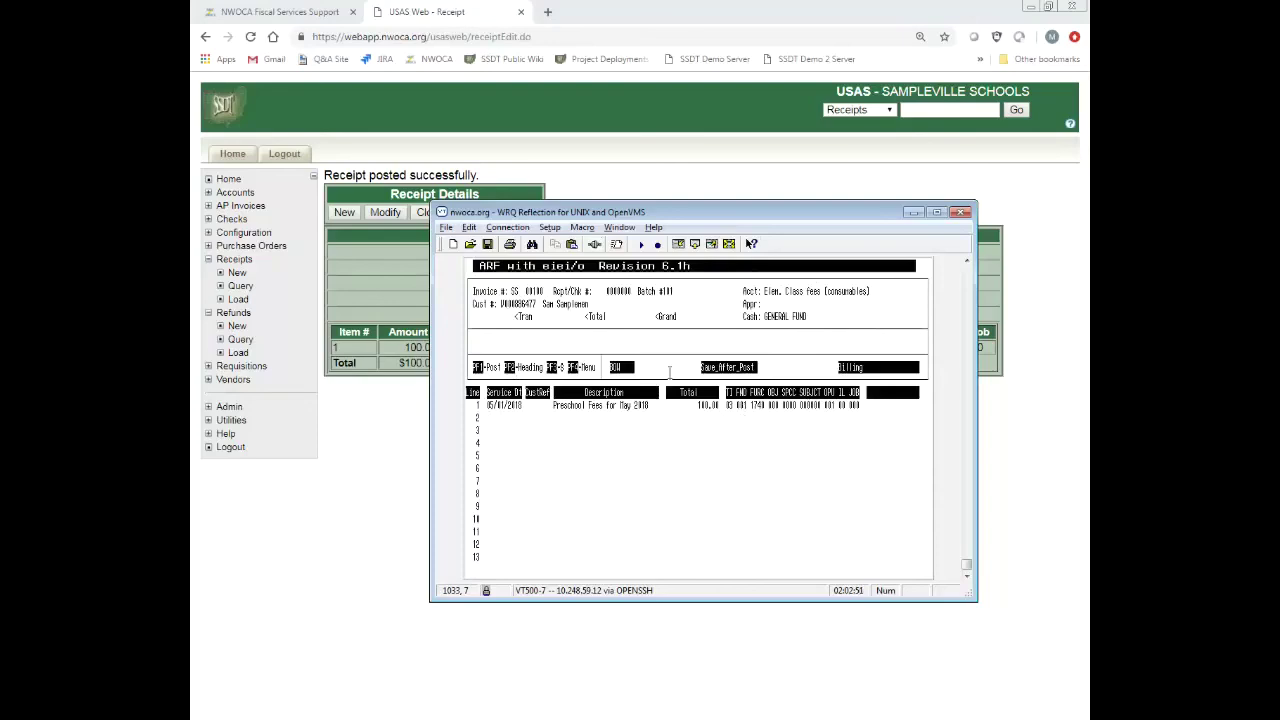
{"action": "left_click", "coordinate": [482, 367]}
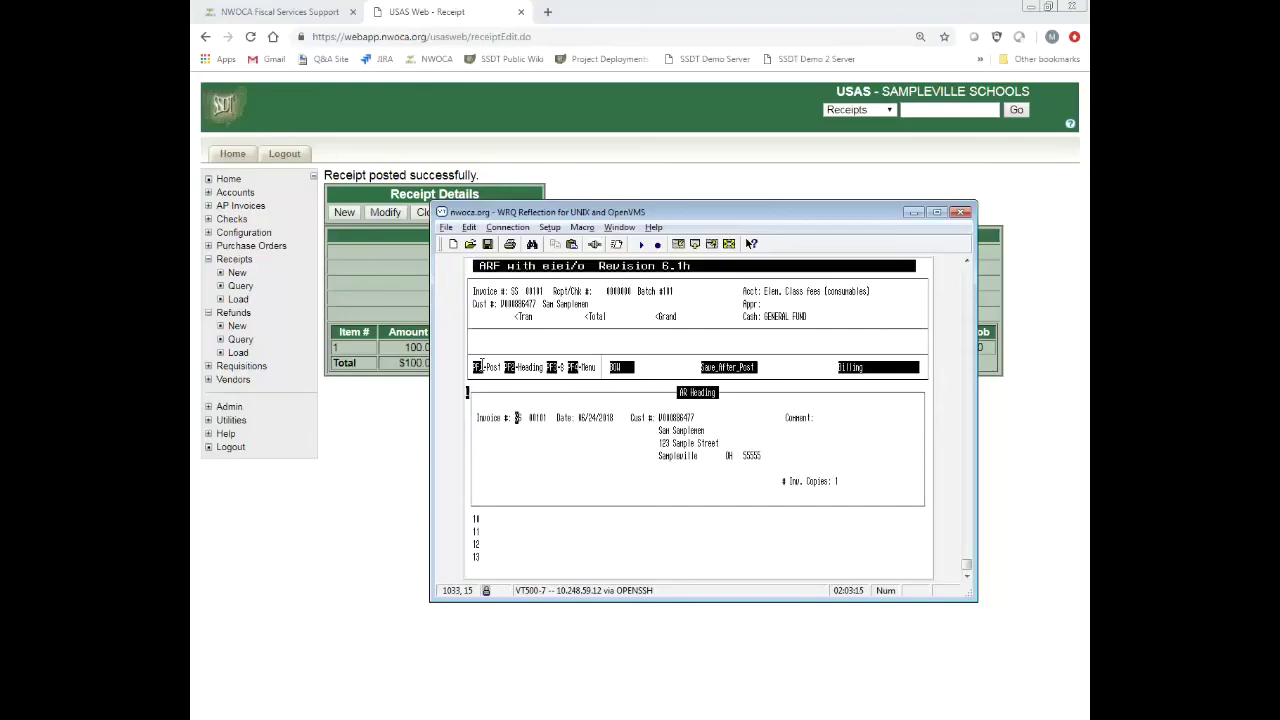
Exit ARF through its command menu, showing 1 invoice billed for $100.00.
{"action": "key", "text": "F4"}
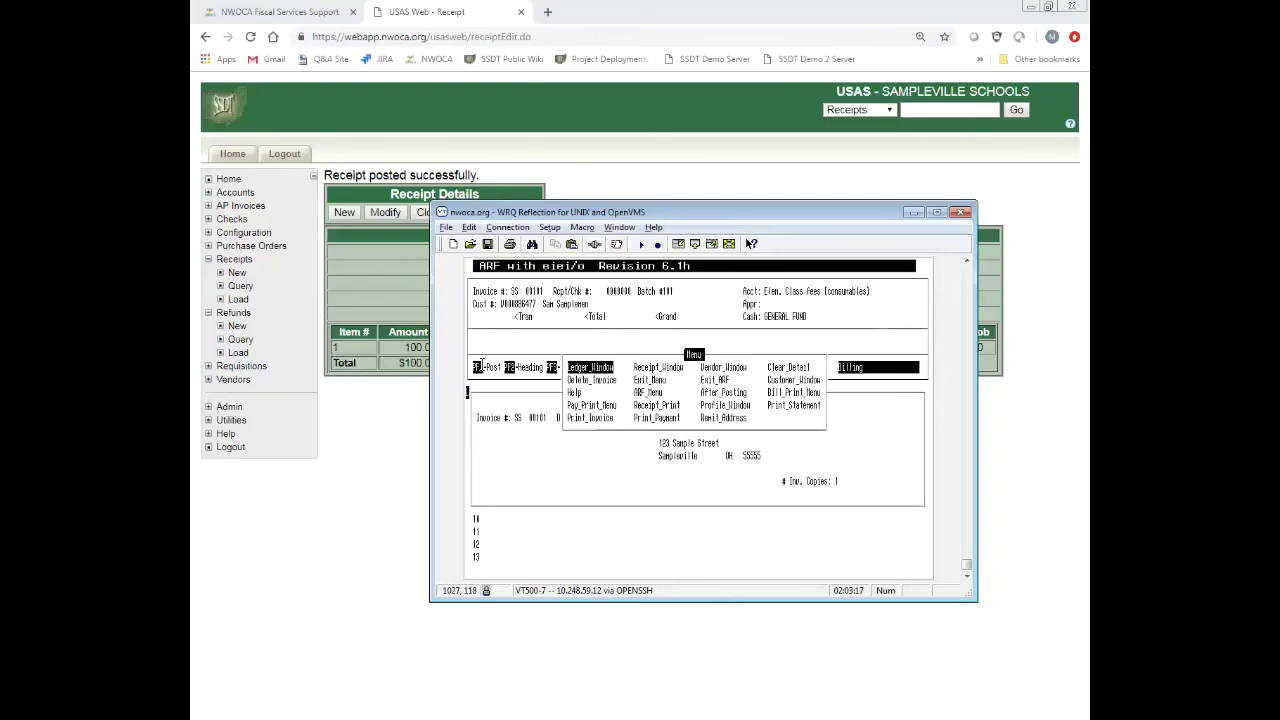
{"action": "key", "text": "Right"}
{"action": "key", "text": "Right"}
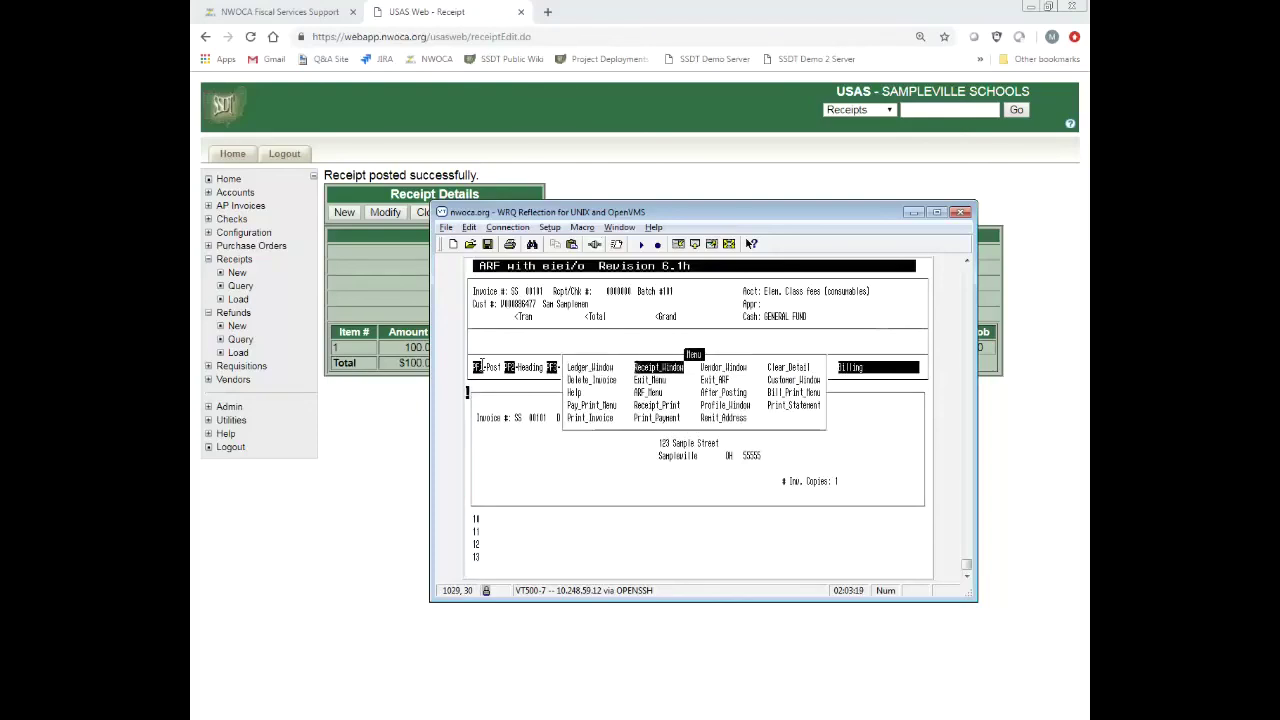
{"action": "key", "text": "Down"}
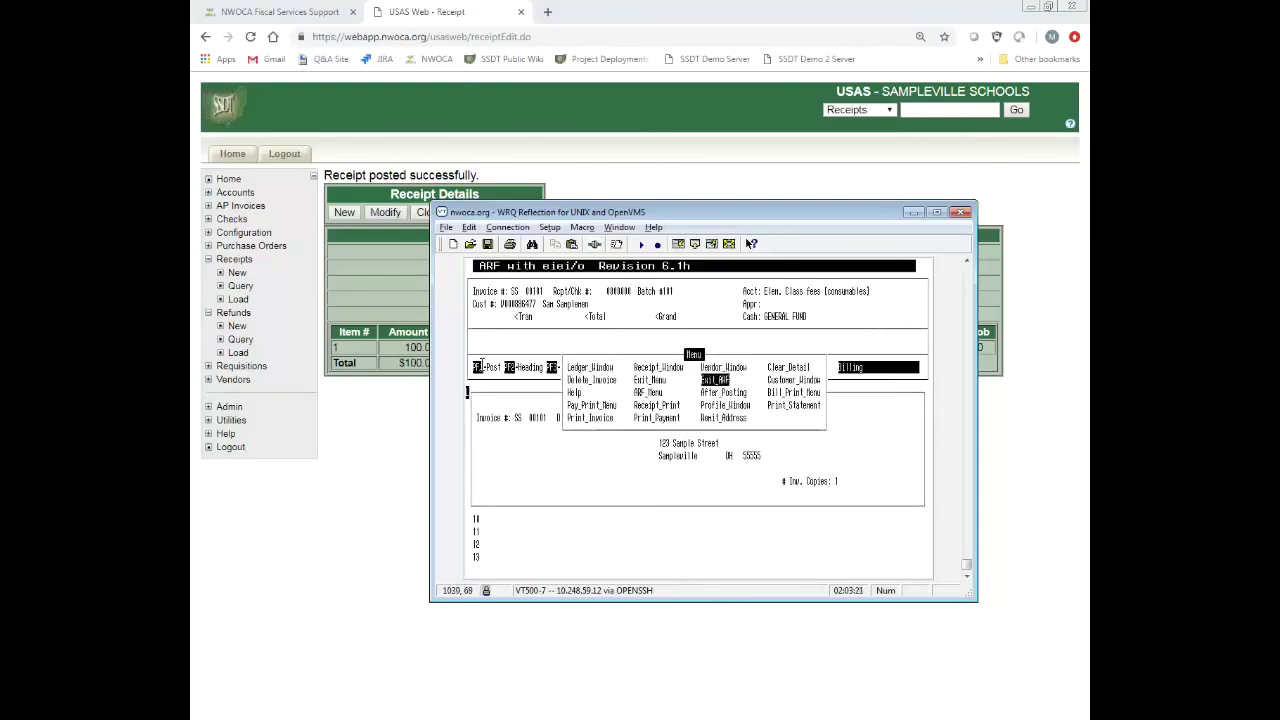
{"action": "key", "text": "Return"}
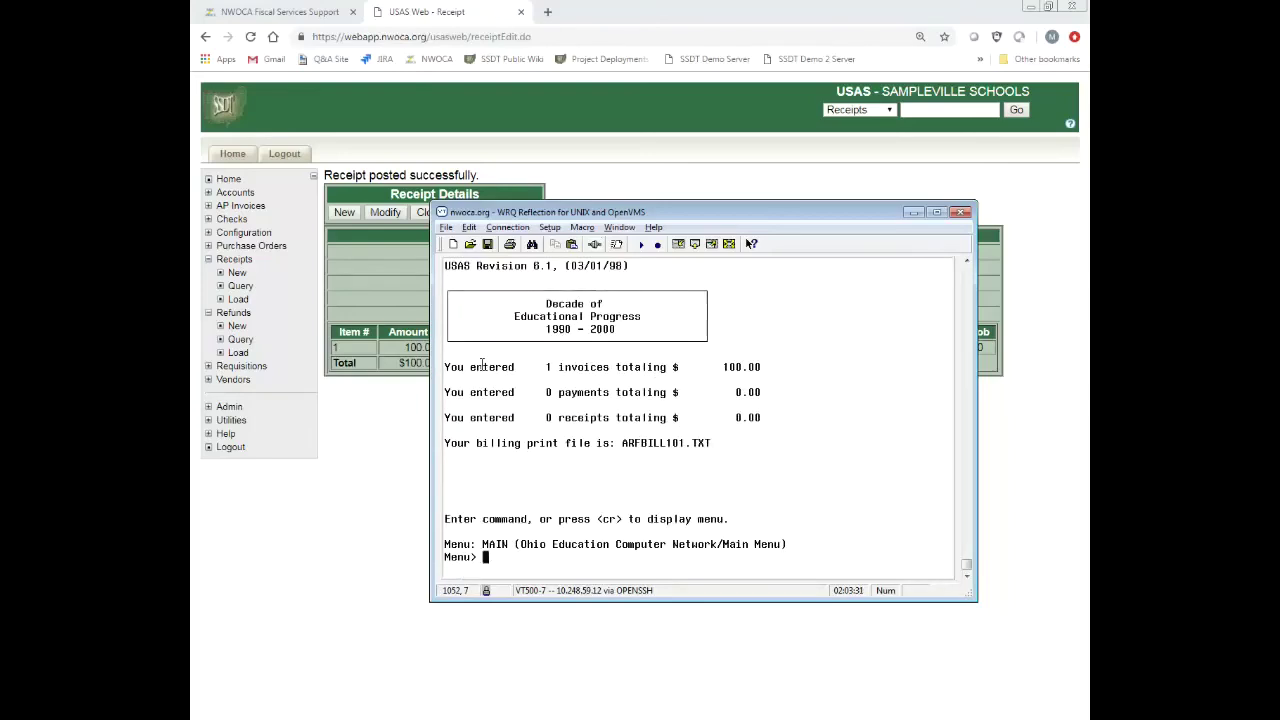
Enter the command 'view arfbill101.txt' at the Menu> prompt.
{"action": "type", "text": "menu viaw"}
{"action": "key", "text": "BackSpace"}
{"action": "key", "text": "BackSpace"}
{"action": "key", "text": "BackSpace"}
{"action": "key", "text": "BackSpace"}
{"action": "key", "text": "BackSpace"}
{"action": "key", "text": "BackSpace"}
{"action": "key", "text": "BackSpace"}
{"action": "key", "text": "BackSpace"}
{"action": "key", "text": "BackSpace"}
{"action": "type", "text": "view arfbill101.txt"}
Scroll through the ARFBILL101.TXT $100.00 preschool invoice, then quit to the Menu> prompt.
{"action": "key", "text": "Return"}
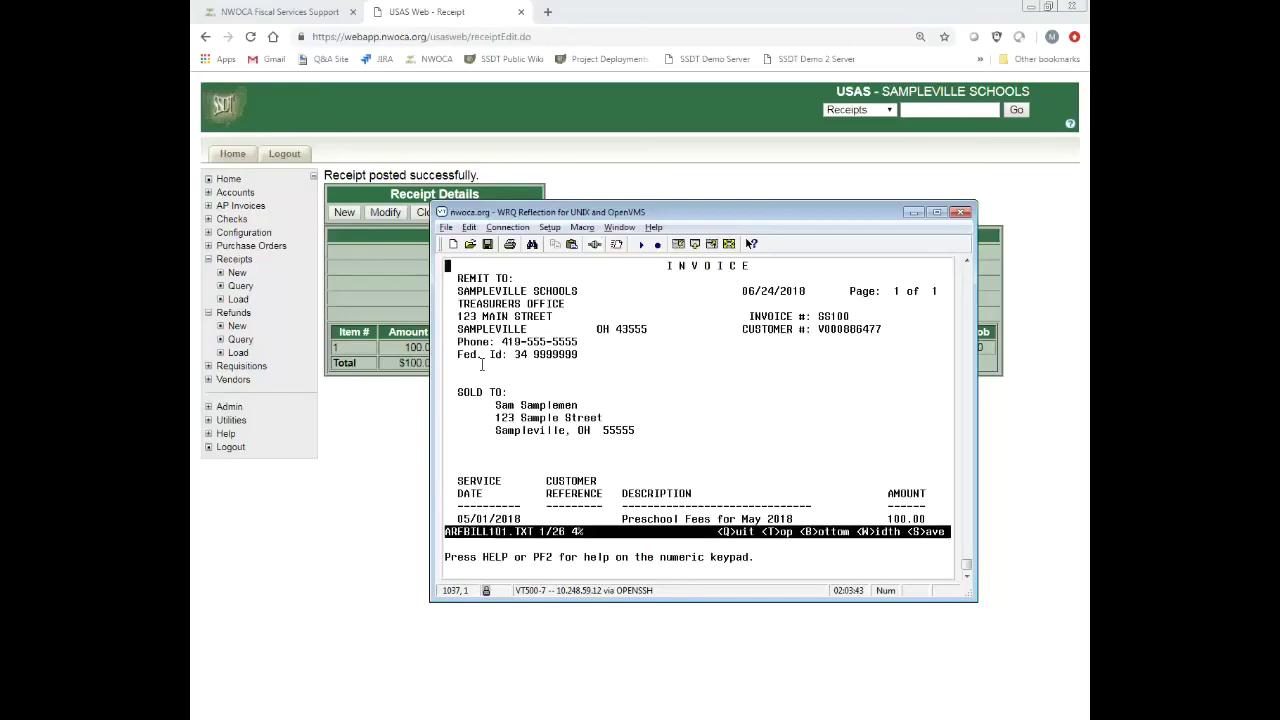
{"action": "key", "text": "Down"}
{"action": "key", "text": "Down"}
{"action": "key", "text": "Down"}
{"action": "key", "text": "Down"}
{"action": "key", "text": "Down"}
{"action": "key", "text": "Down"}
{"action": "key", "text": "Down"}
{"action": "key", "text": "Down"}
{"action": "key", "text": "Down"}
{"action": "key", "text": "Down"}
{"action": "key", "text": "Down"}
{"action": "key", "text": "Down"}
{"action": "key", "text": "Down"}
{"action": "key", "text": "Down"}
{"action": "key", "text": "Down"}
{"action": "key", "text": "Down"}
{"action": "key", "text": "Down"}
{"action": "key", "text": "Down"}
{"action": "key", "text": "Down"}
{"action": "key", "text": "Down"}
{"action": "key", "text": "Down"}
{"action": "key", "text": "Down"}
{"action": "key", "text": "Down"}
{"action": "key", "text": "Down"}
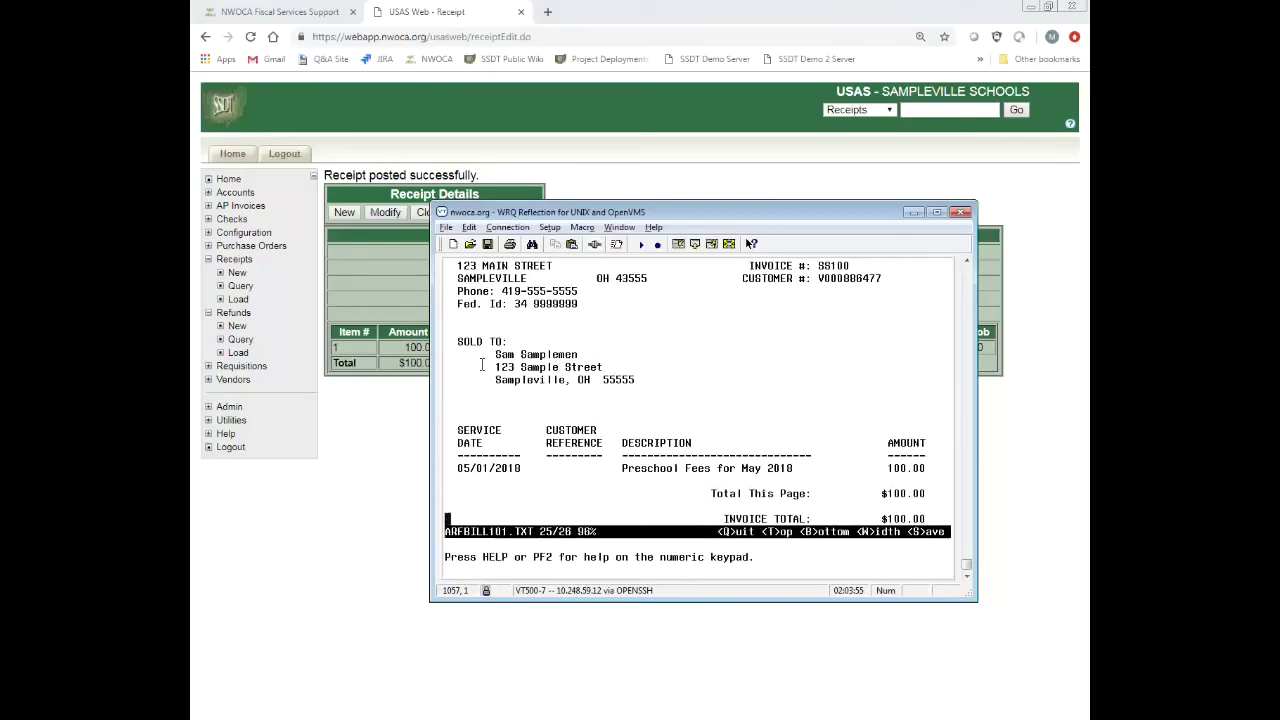
{"action": "key", "text": "q"}
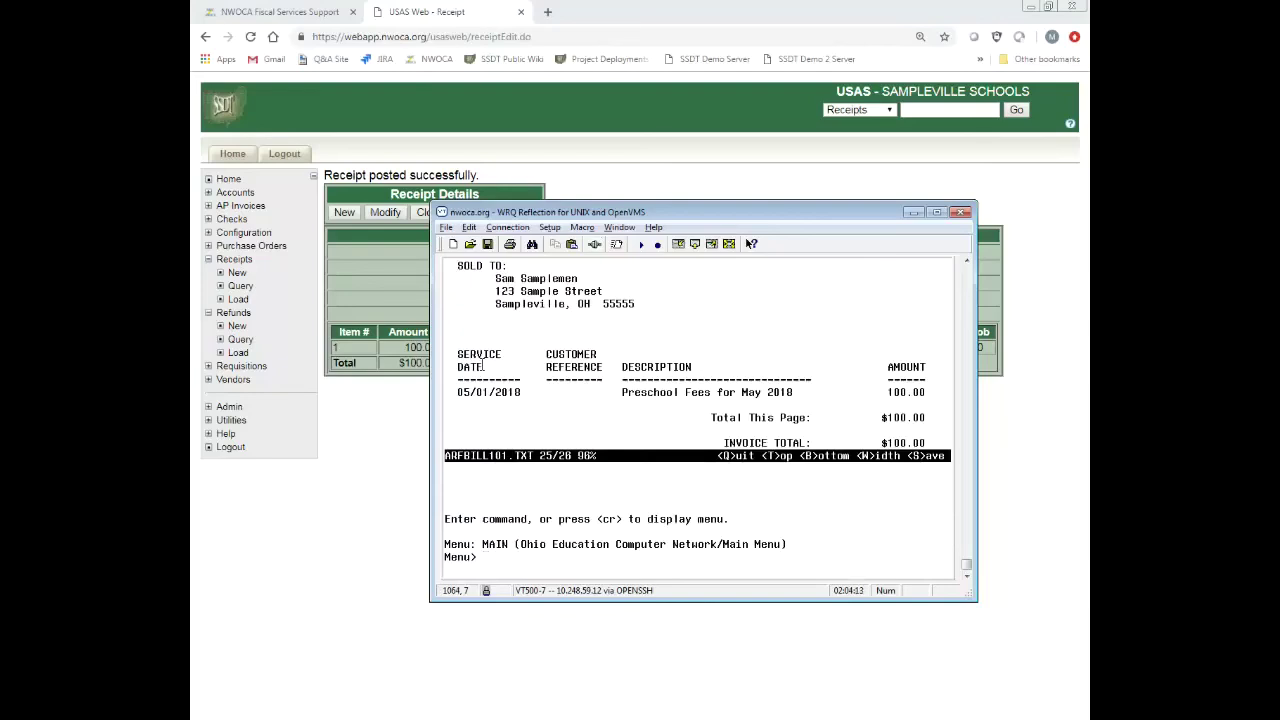
Look up the invoice in EIEI/O's BARQ, confirming 100.00 billed and 0.00 paid, then exit.
{"action": "type", "text": "eieio"}
{"action": "key", "text": "Return"}
{"action": "key", "text": "Up"}
{"action": "key", "text": "Up"}
{"action": "key", "text": "Up"}
{"action": "key", "text": "Up"}
{"action": "key", "text": "Up"}
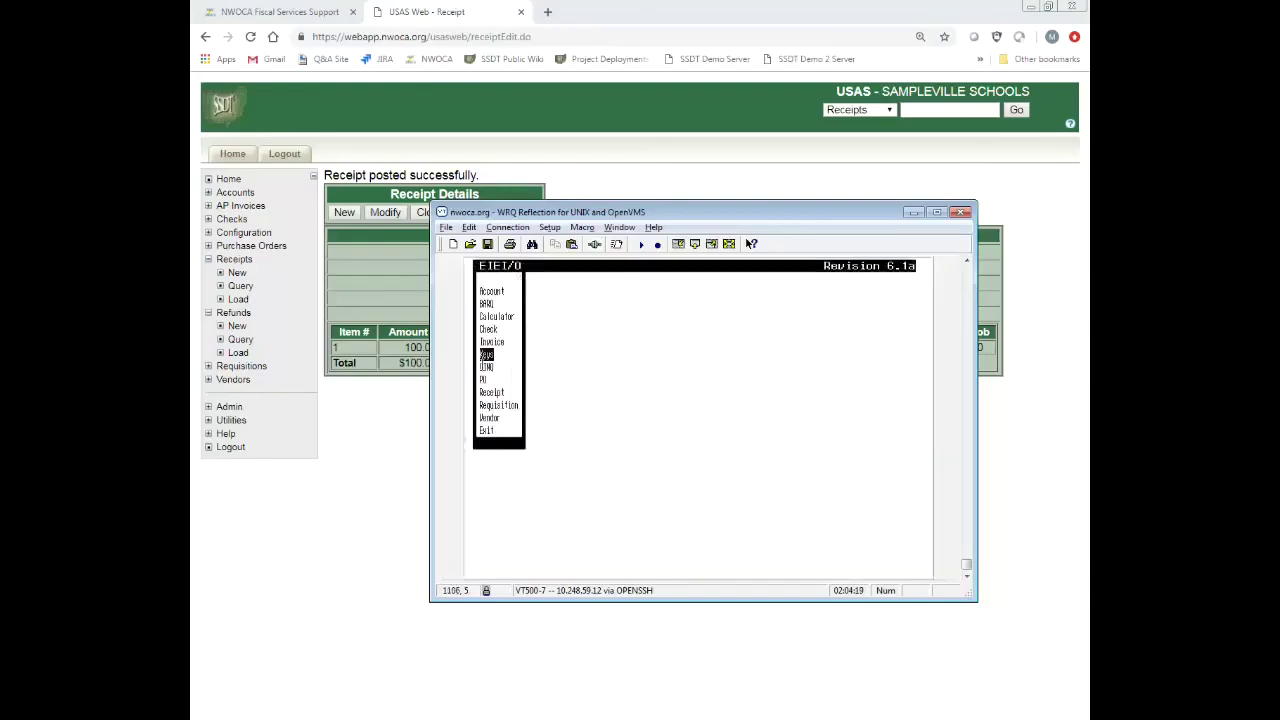
{"action": "key", "text": "Return"}
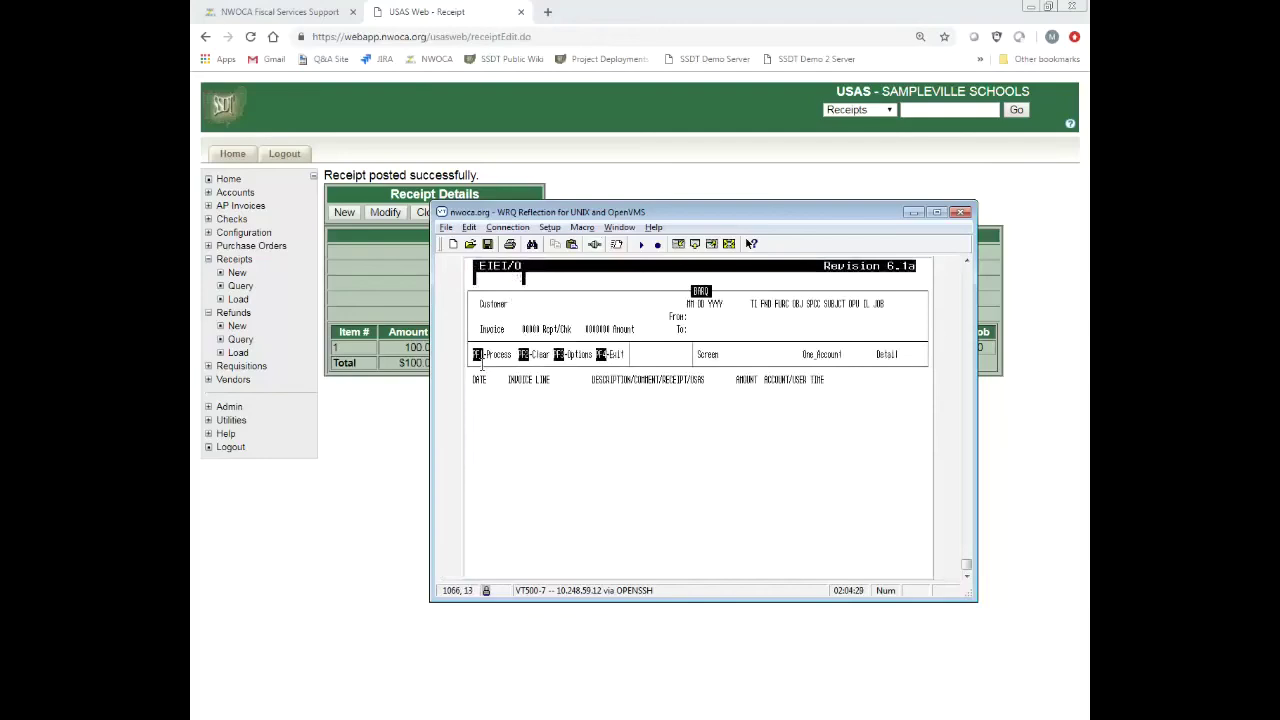
{"action": "type", "text": "SS 00100"}
{"action": "key", "text": "Return"}
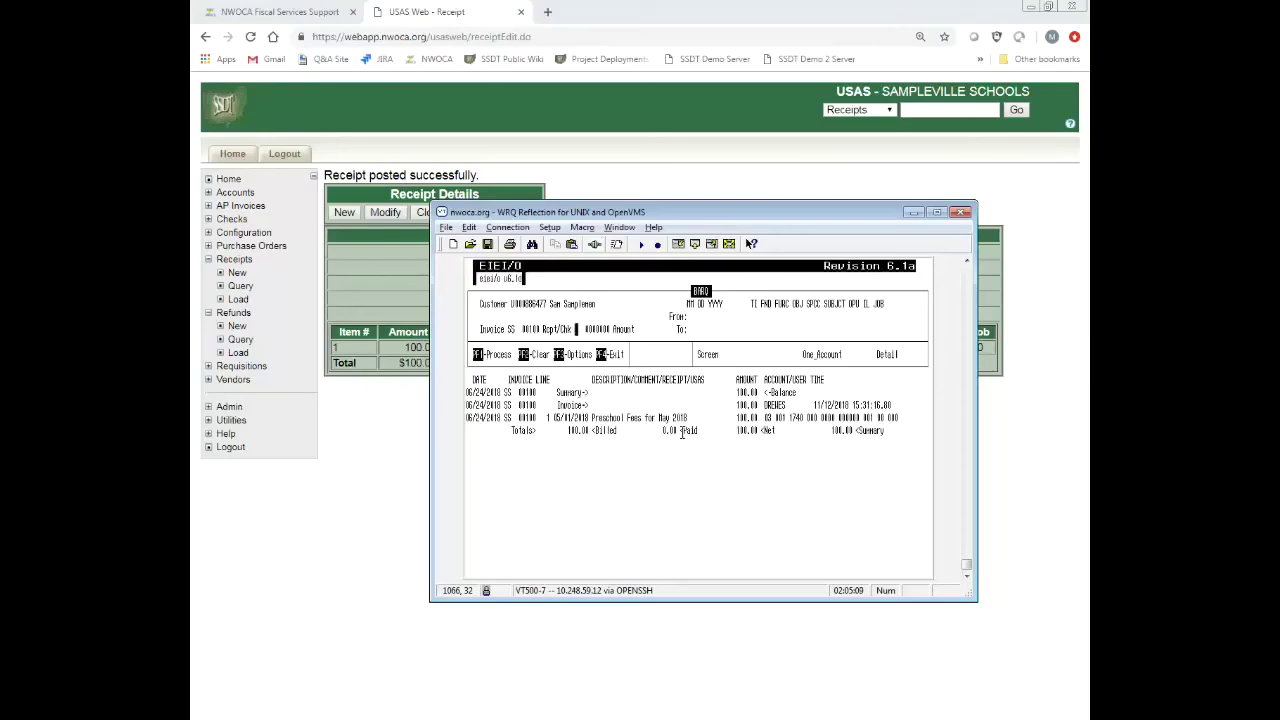
{"action": "key", "text": "F4"}
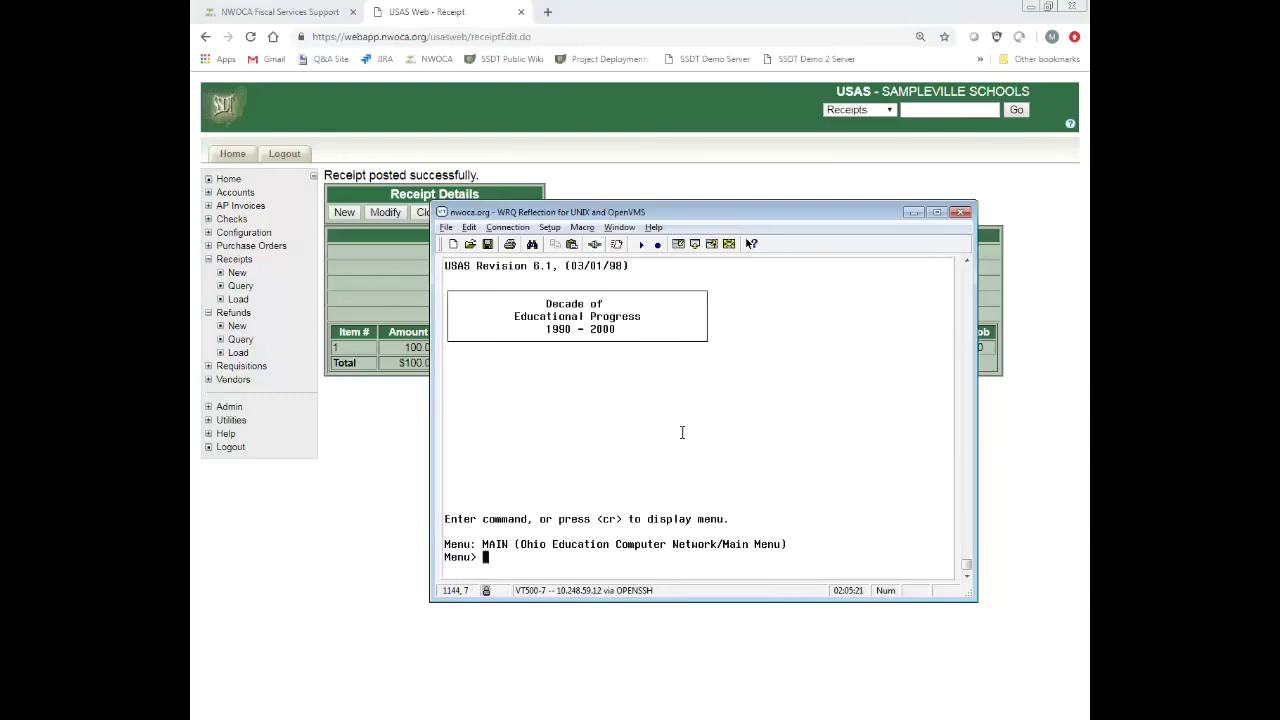
Launch ARF with the arf command and select Payment_Receipt mode to reach the payment print options.
{"action": "type", "text": "arf"}
{"action": "key", "text": "Return"}
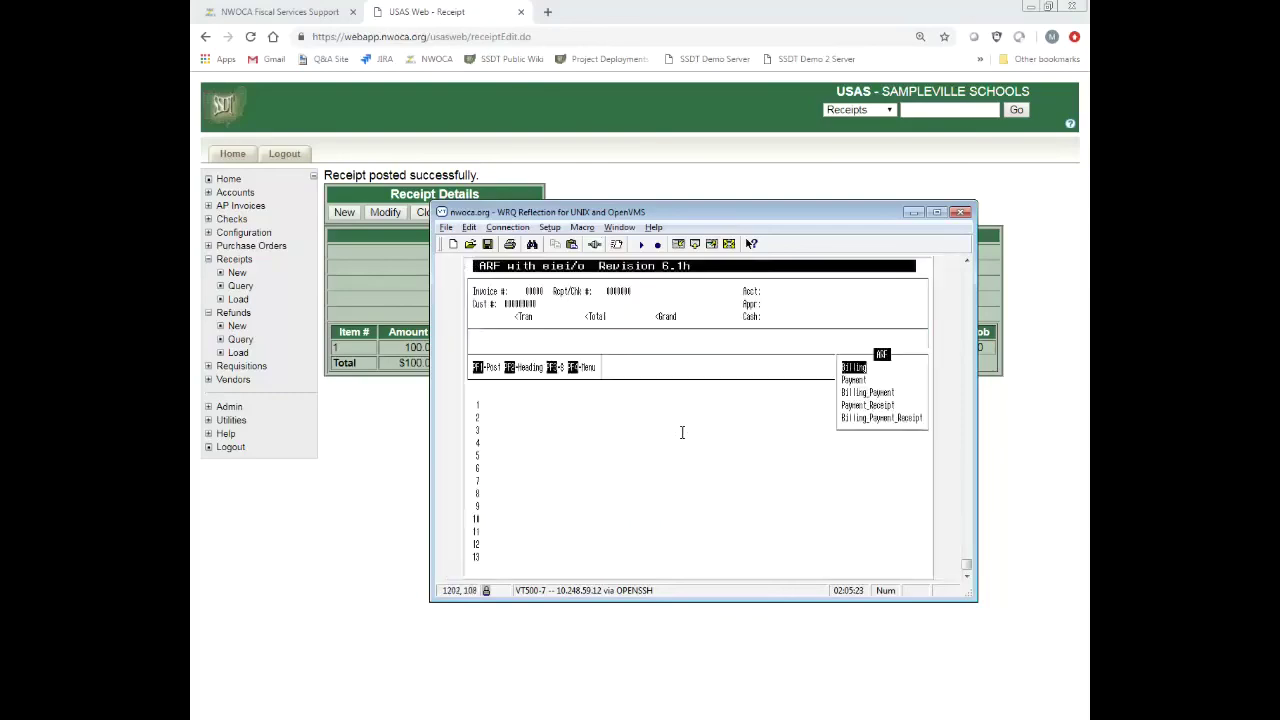
{"action": "key", "text": "Down"}
{"action": "key", "text": "Down"}
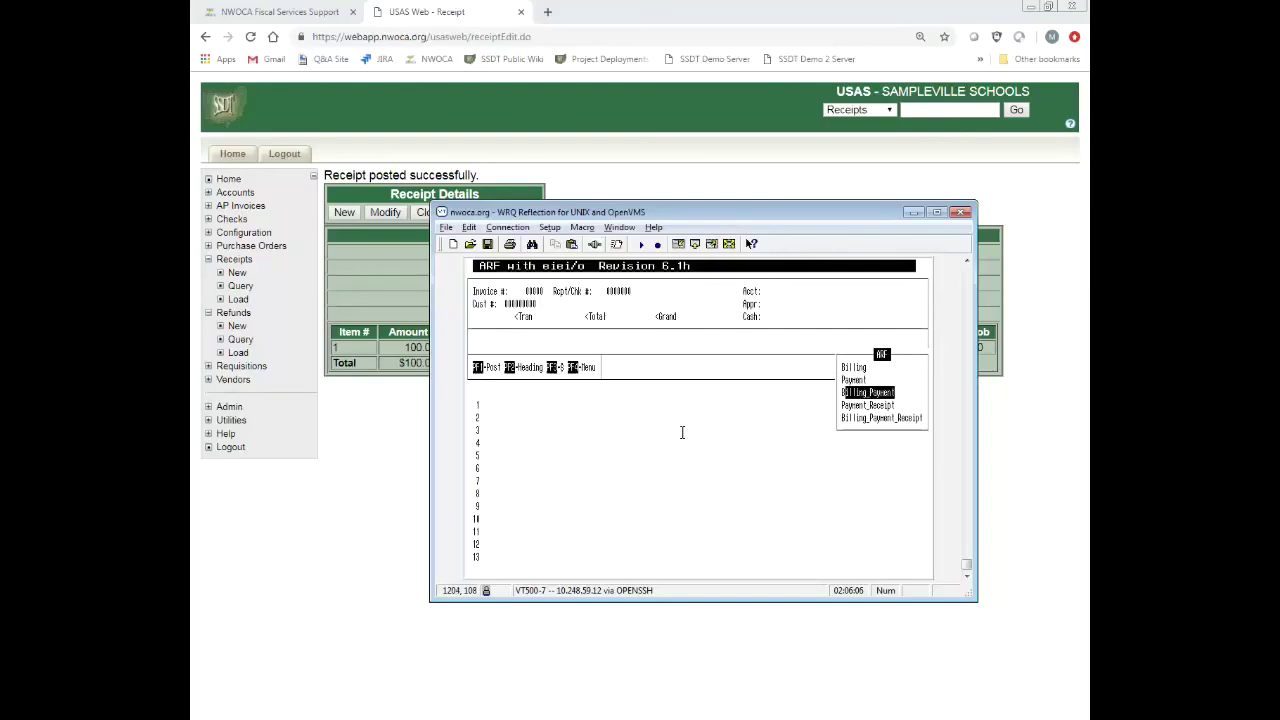
{"action": "key", "text": "Down"}
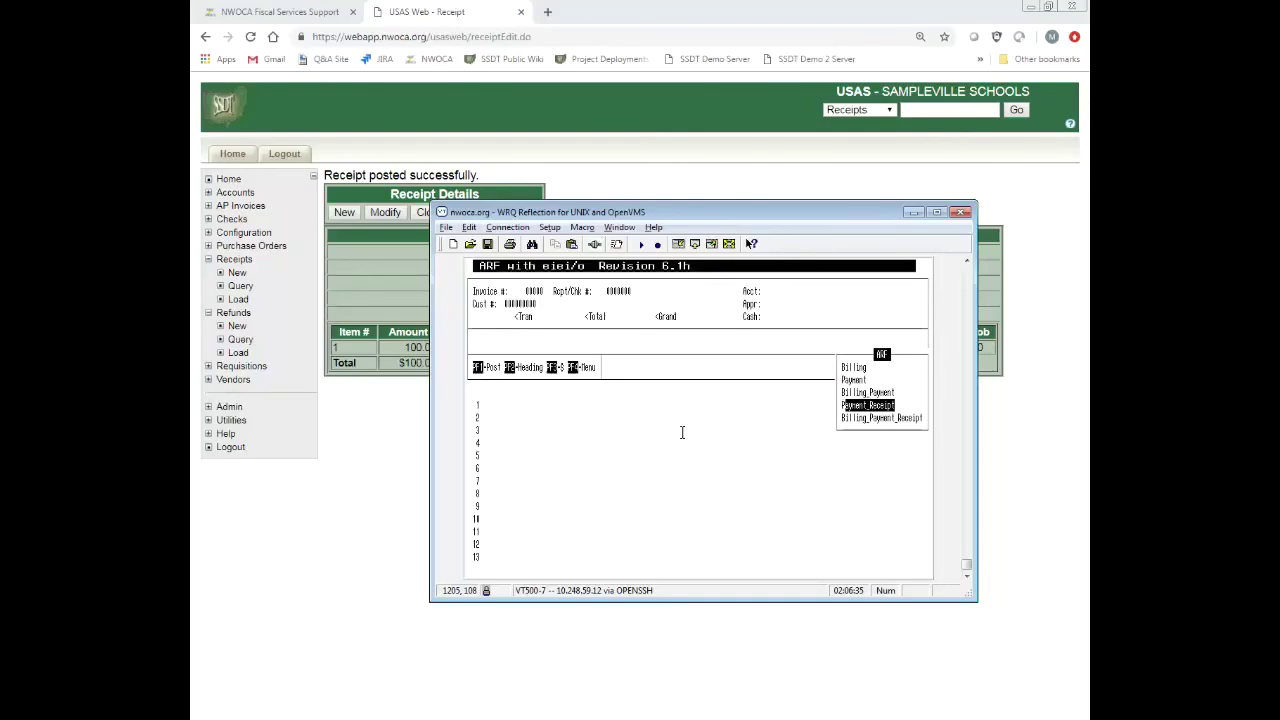
{"action": "key", "text": "Return"}
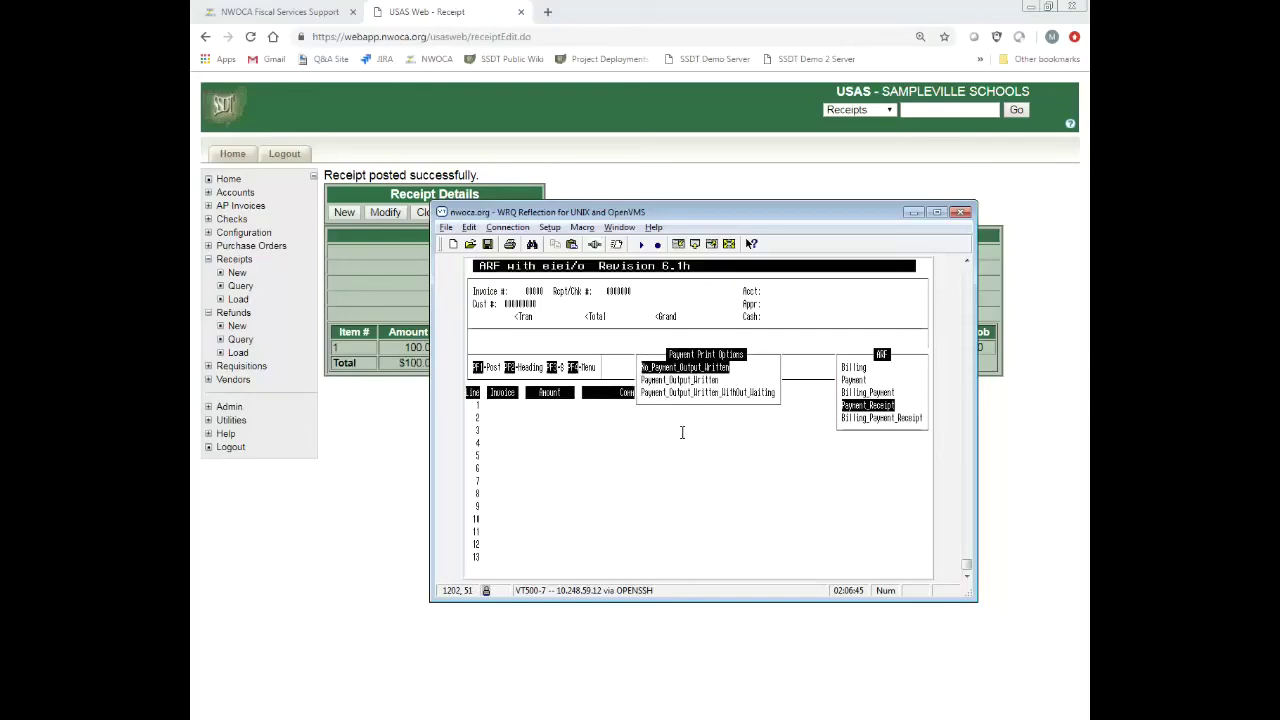
Write payment output to a file under batch 111 and choose Receipt_Output_Written.
{"action": "key", "text": "Down"}
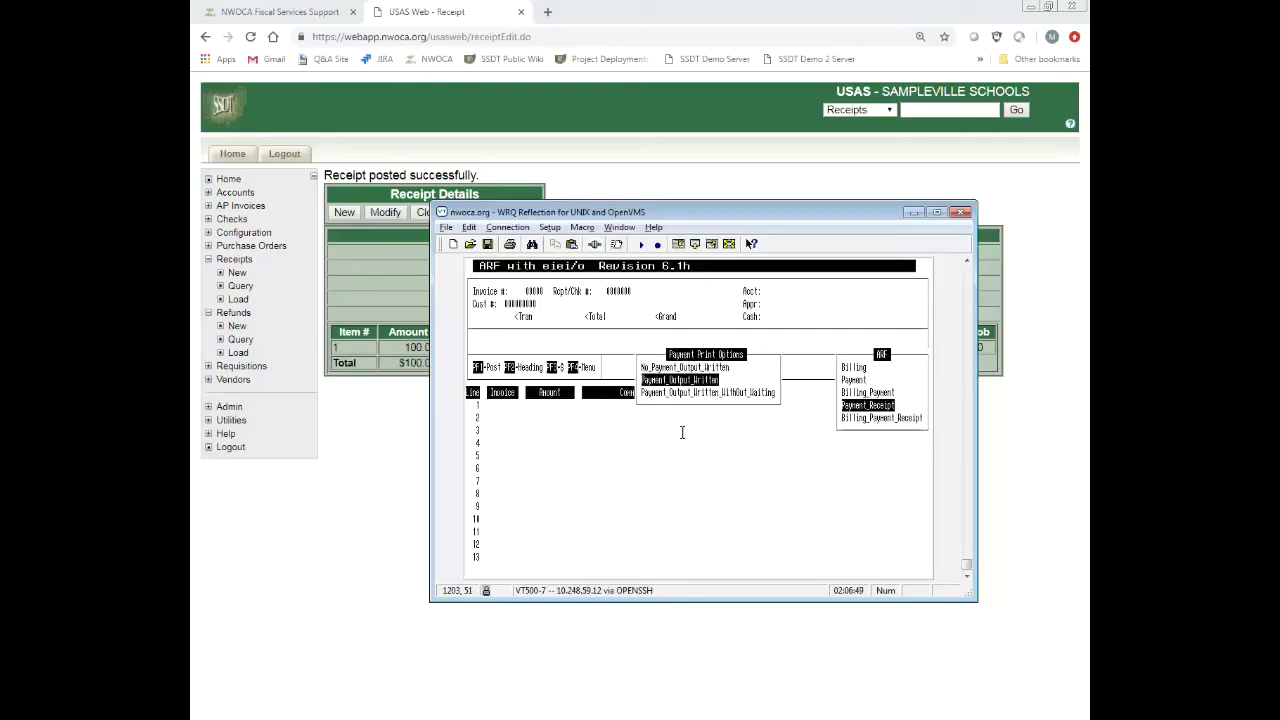
{"action": "key", "text": "Return"}
{"action": "type", "text": "111"}
{"action": "key", "text": "Return"}
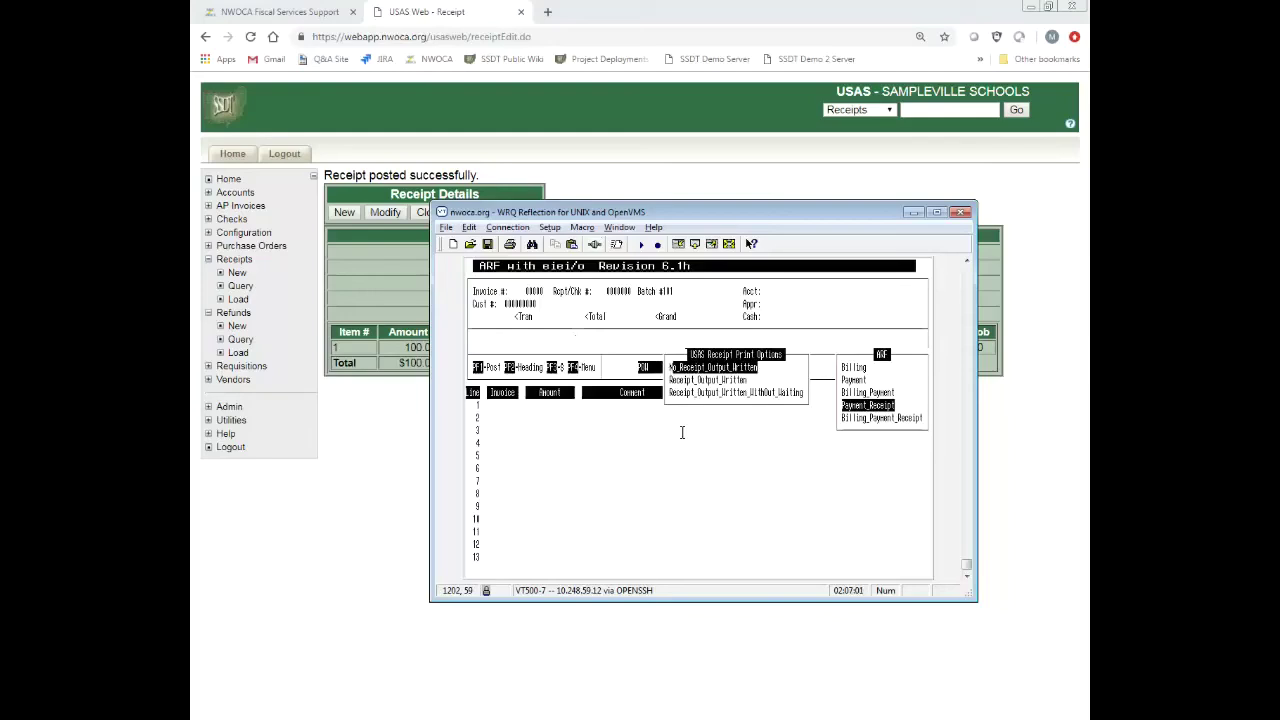
{"action": "key", "text": "Down"}
{"action": "key", "text": "Return"}
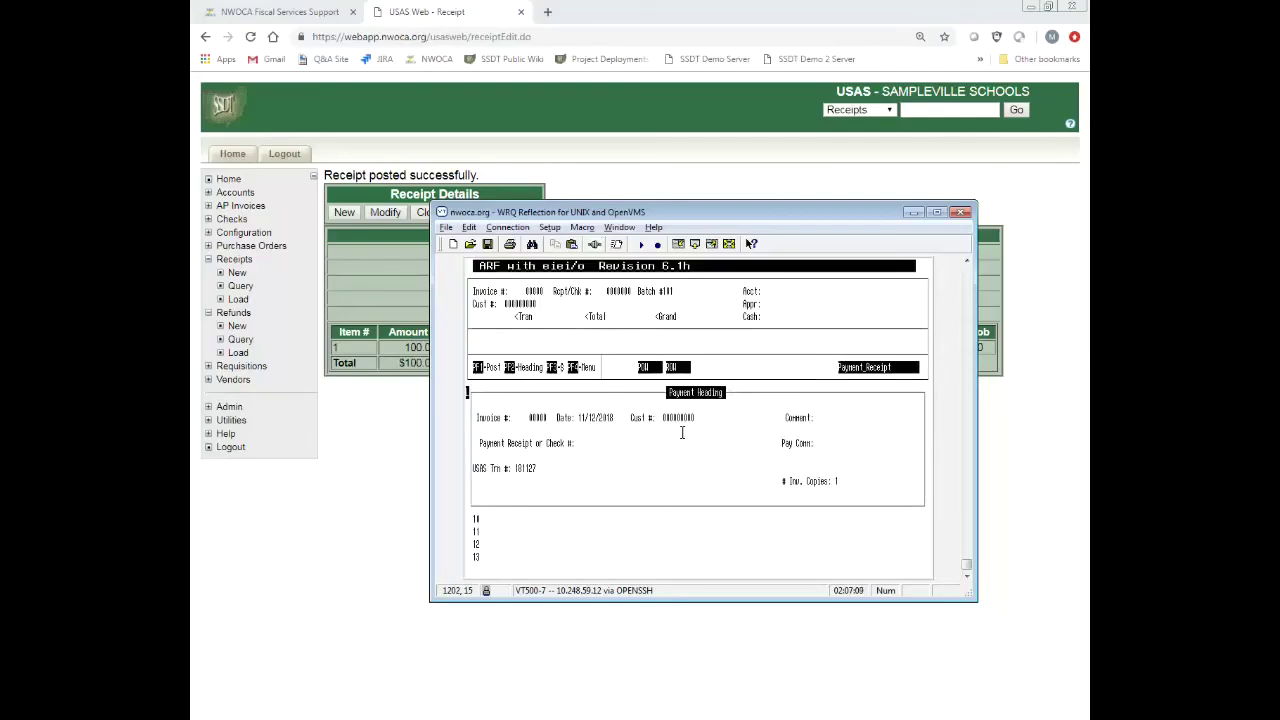
Enter payment heading for invoice ss1 with date 16 and check number 1234.
{"action": "type", "text": "ss1"}
{"action": "key", "text": "Return"}
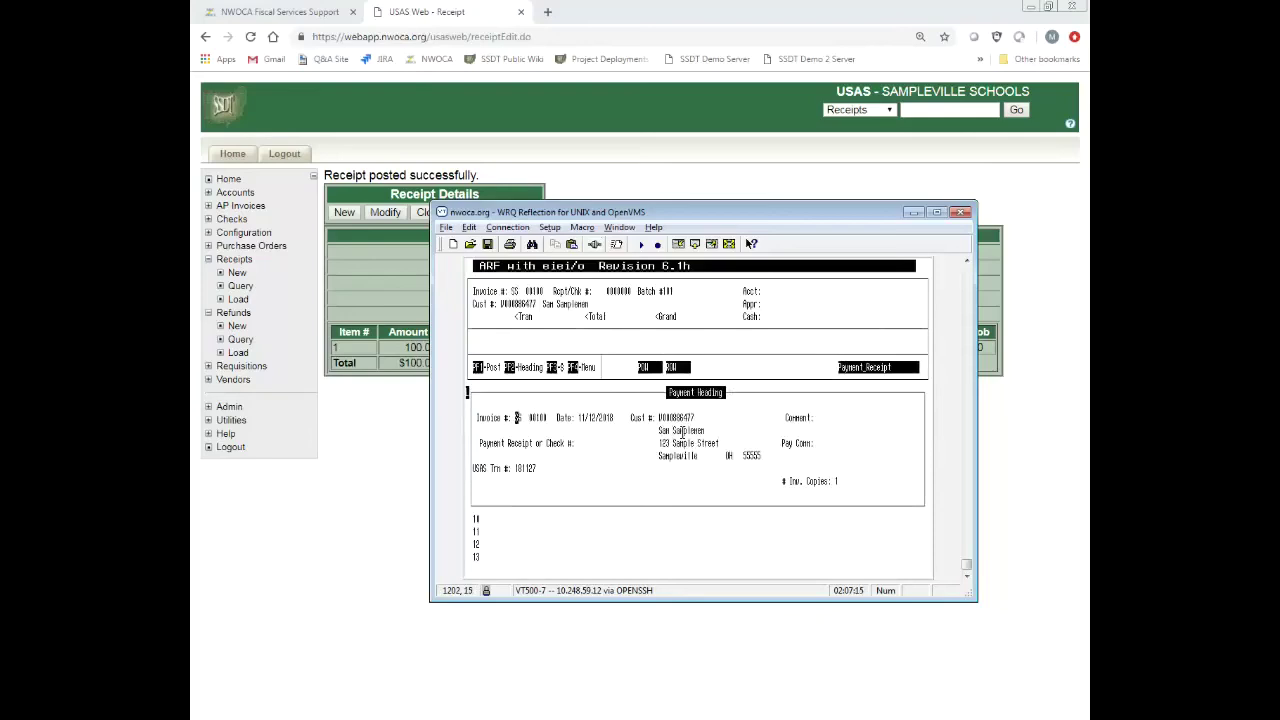
{"action": "key", "text": "Tab"}
{"action": "type", "text": "16"}
{"action": "key", "text": "Tab"}
{"action": "type", "text": "1234"}
{"action": "key", "text": "Return"}
{"action": "key", "text": "Return"}
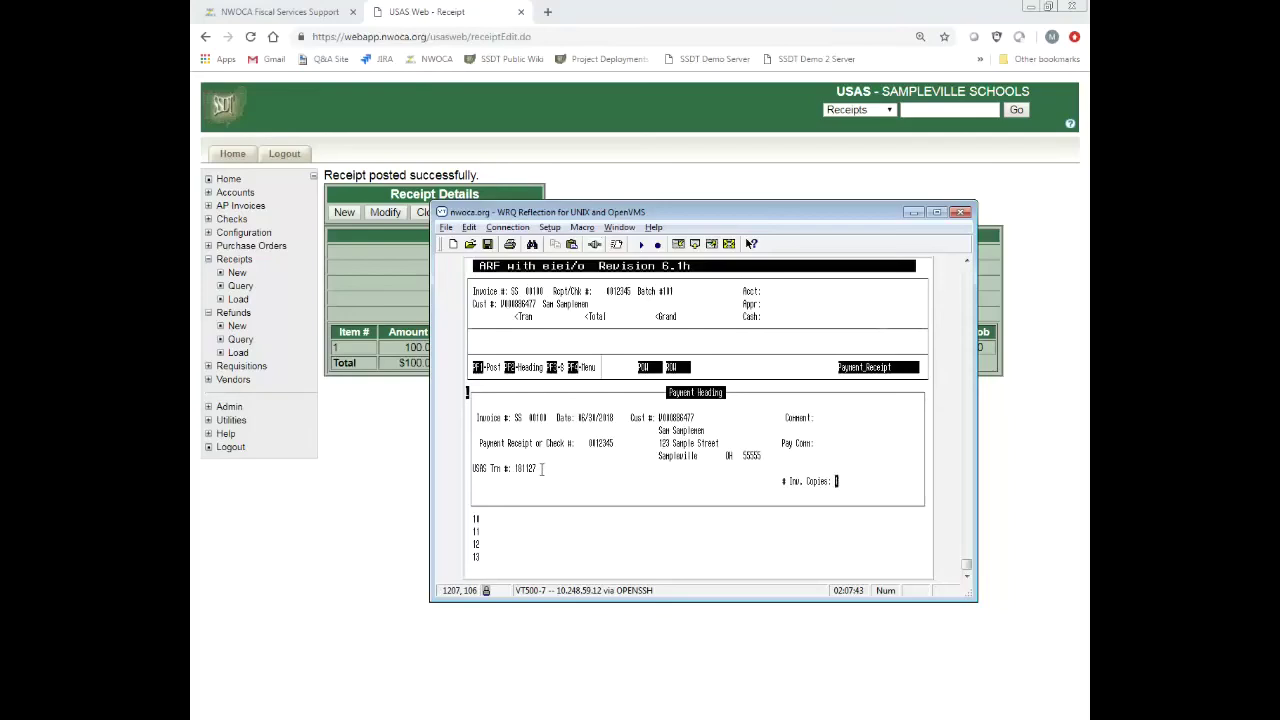
{"action": "key", "text": "Return"}
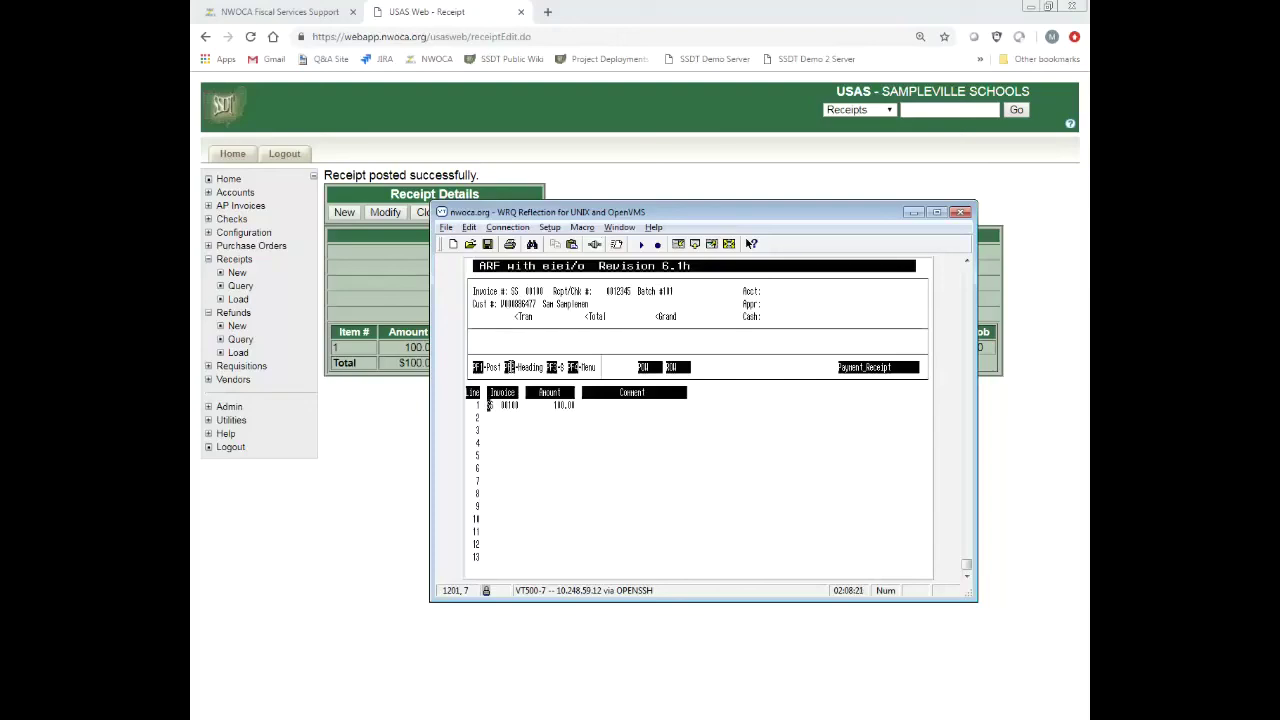
Review line item 1 and the heading, then exit to the posting summary.
{"action": "left_click", "coordinate": [921, 405]}
{"action": "key", "text": "F2"}
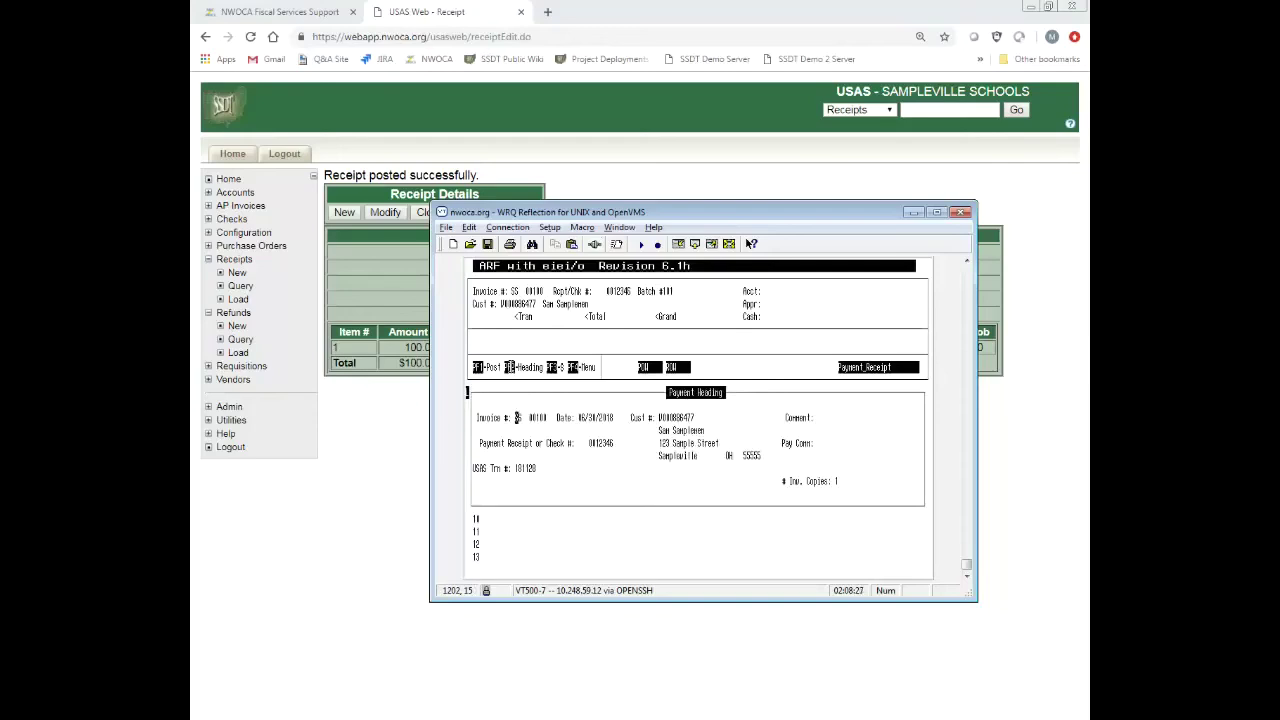
{"action": "key", "text": "ctrl+z"}
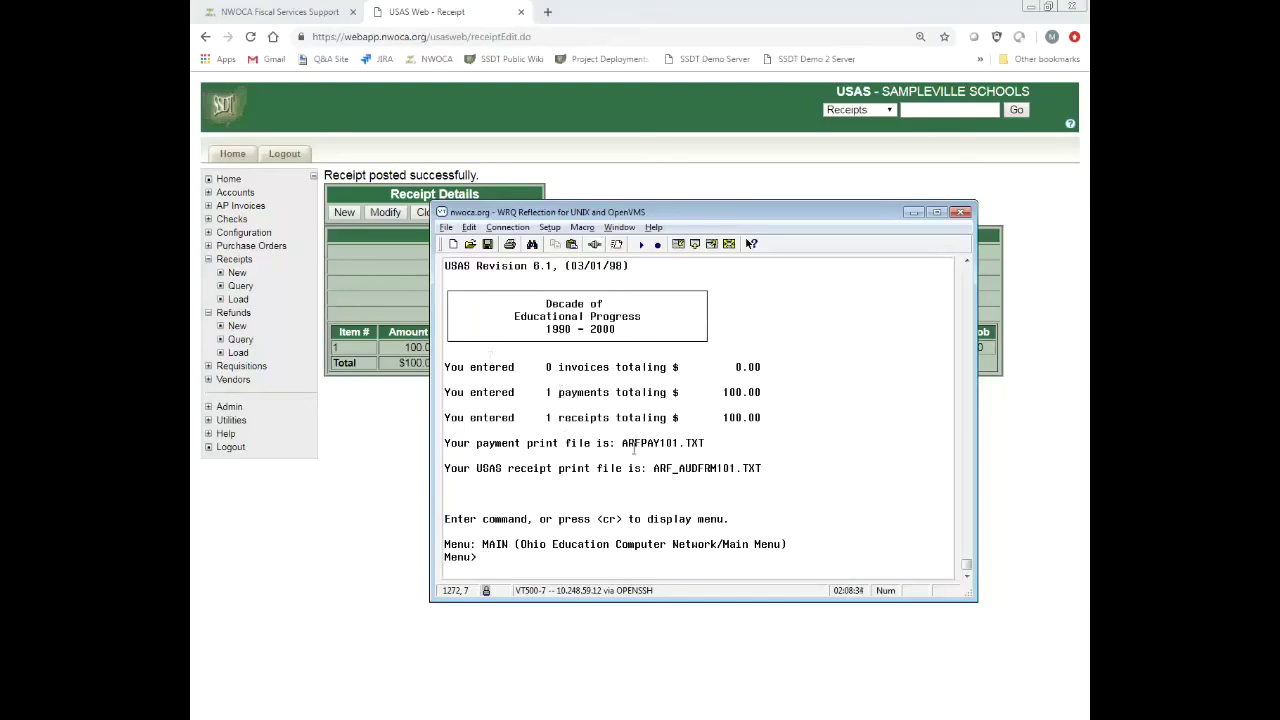
View the $100 receipt in ARFPAY101.TXT with 'view arfpay101.txt', then quit the pager.
{"action": "type", "text": "me"}
{"action": "key", "text": "BackSpace"}
{"action": "key", "text": "BackSpace"}
{"action": "type", "text": "view arfpay101.txt"}
{"action": "key", "text": "Return"}
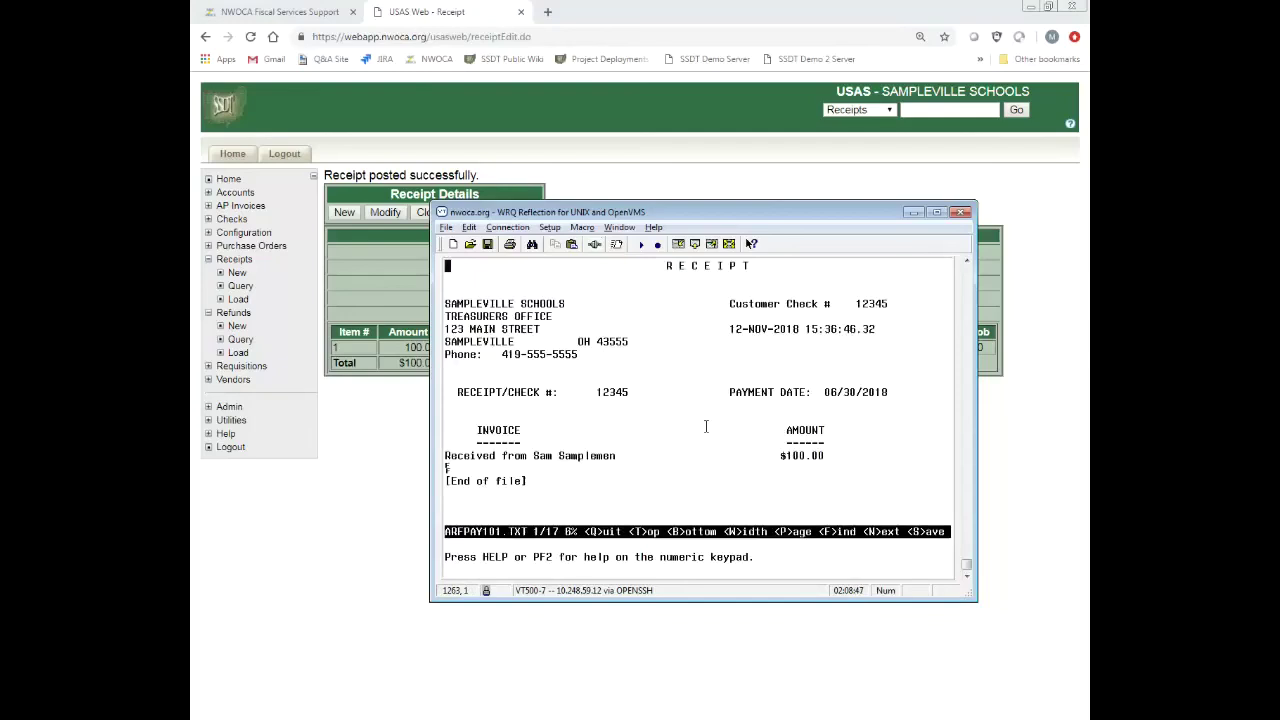
{"action": "type", "text": "q"}
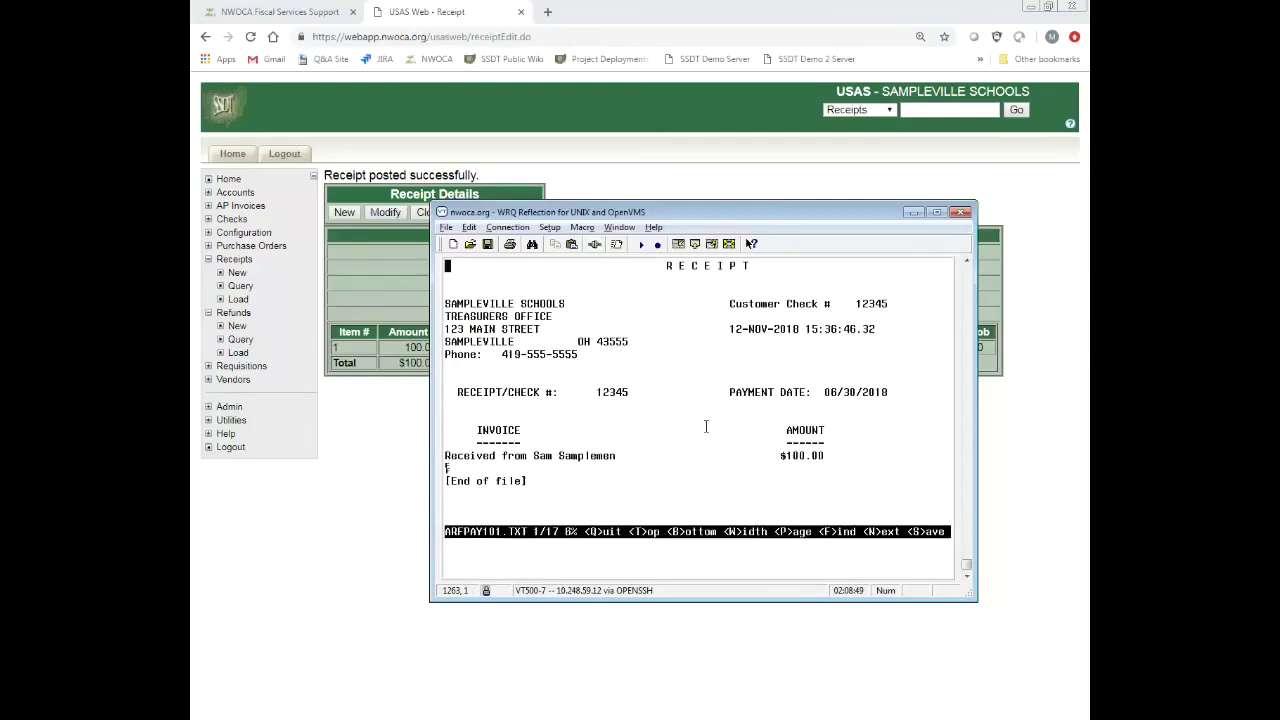
{"action": "type", "text": "arf_aud"}
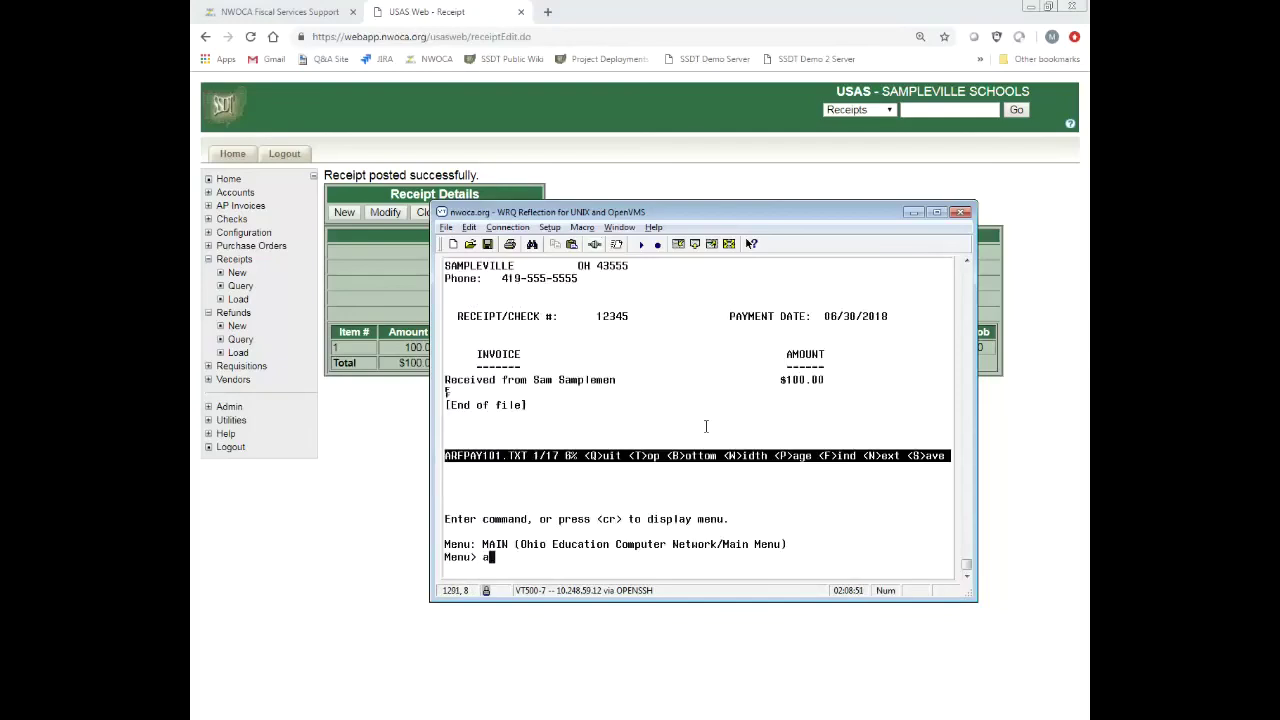
{"action": "type", "text": "frm101.txt"}
{"action": "key", "text": "Return"}
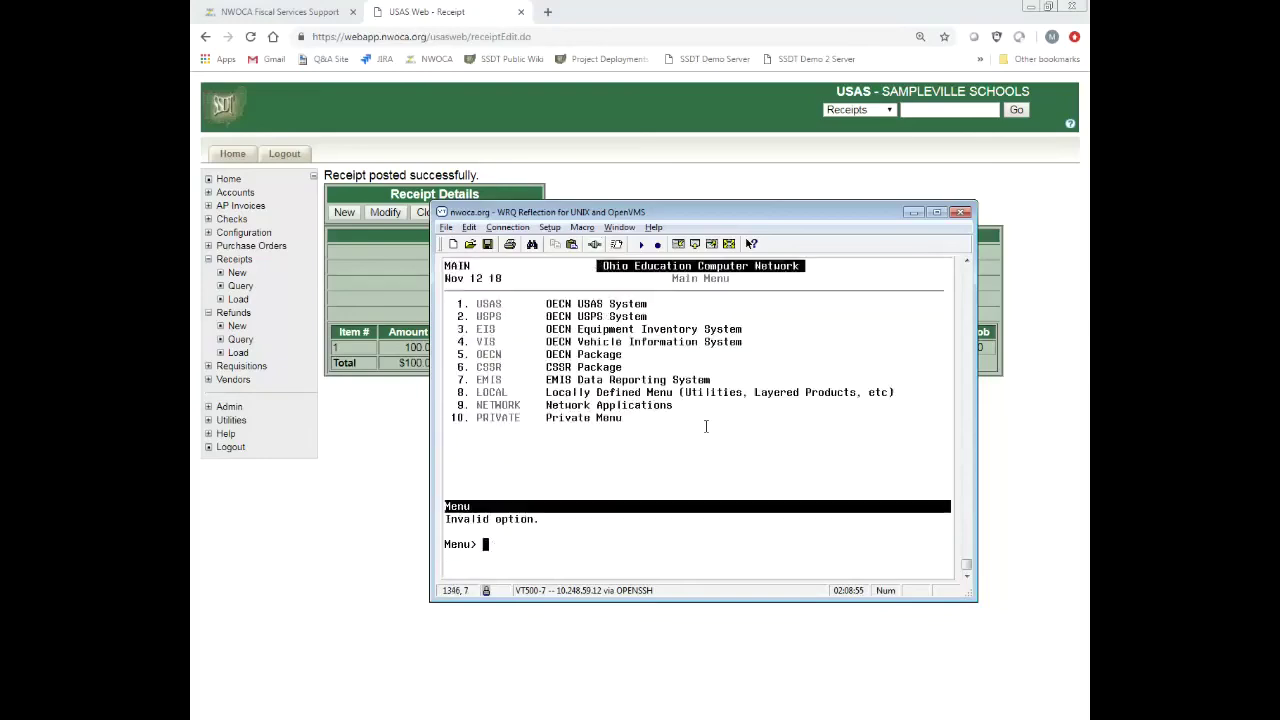
Open ARF_AUDFRM101.TXT, scroll through the $100 Preschool Fees form, and quit the viewer.
{"action": "type", "text": "view arf_audfrm101.txt"}
{"action": "key", "text": "Return"}
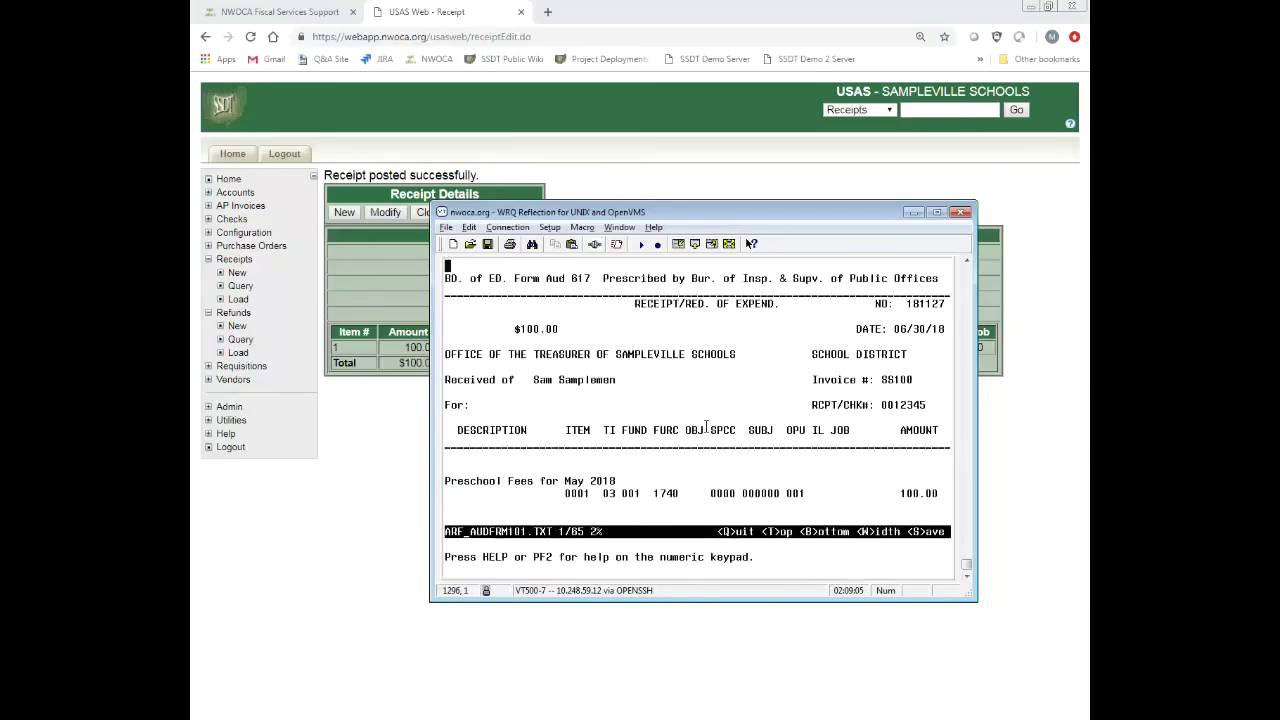
{"action": "key", "text": "Down"}
{"action": "key", "text": "Down"}
{"action": "key", "text": "Down"}
{"action": "key", "text": "Down"}
{"action": "key", "text": "Down"}
{"action": "key", "text": "Down"}
{"action": "key", "text": "Down"}
{"action": "key", "text": "Down"}
{"action": "key", "text": "Down"}
{"action": "key", "text": "Down"}
{"action": "key", "text": "Down"}
{"action": "key", "text": "Down"}
{"action": "key", "text": "Down"}
{"action": "key", "text": "Down"}
{"action": "key", "text": "Down"}
{"action": "key", "text": "Down"}
{"action": "key", "text": "Down"}
{"action": "key", "text": "Down"}
{"action": "key", "text": "Down"}
{"action": "key", "text": "Down"}
{"action": "key", "text": "Down"}
{"action": "key", "text": "Down"}
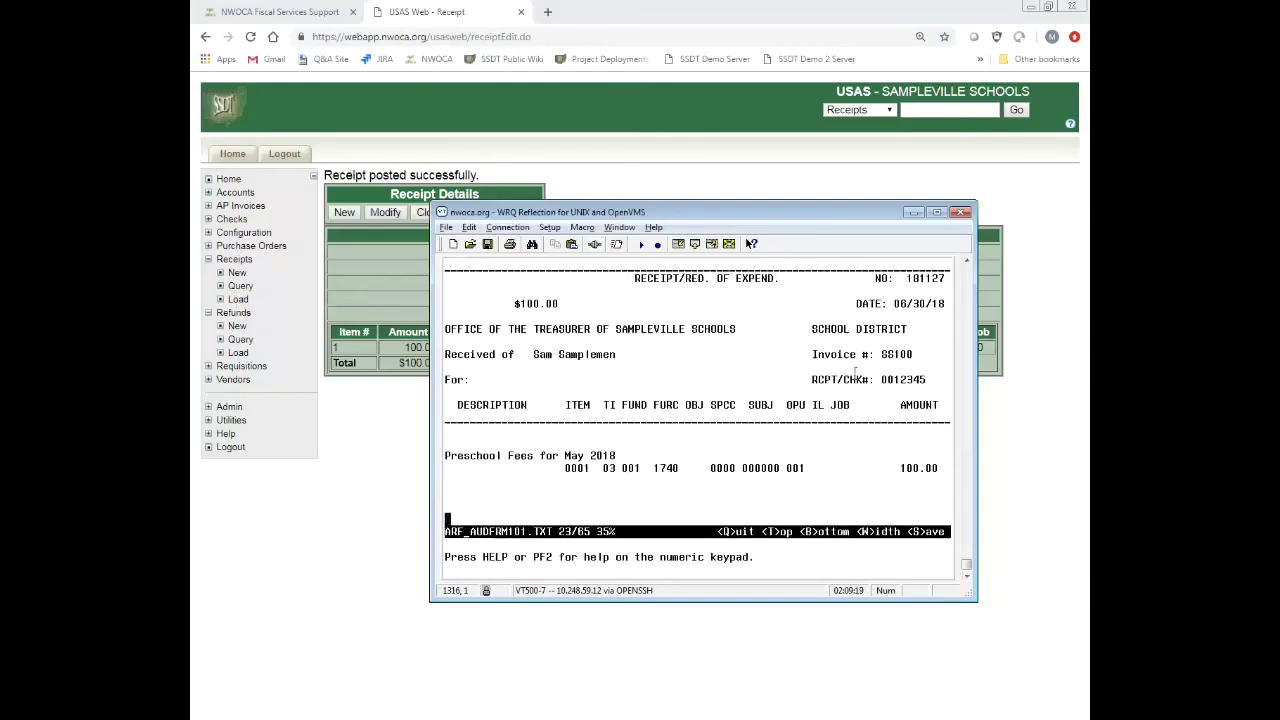
{"action": "scroll", "coordinate": [830, 360], "scroll_direction": "up", "scroll_amount": 1}
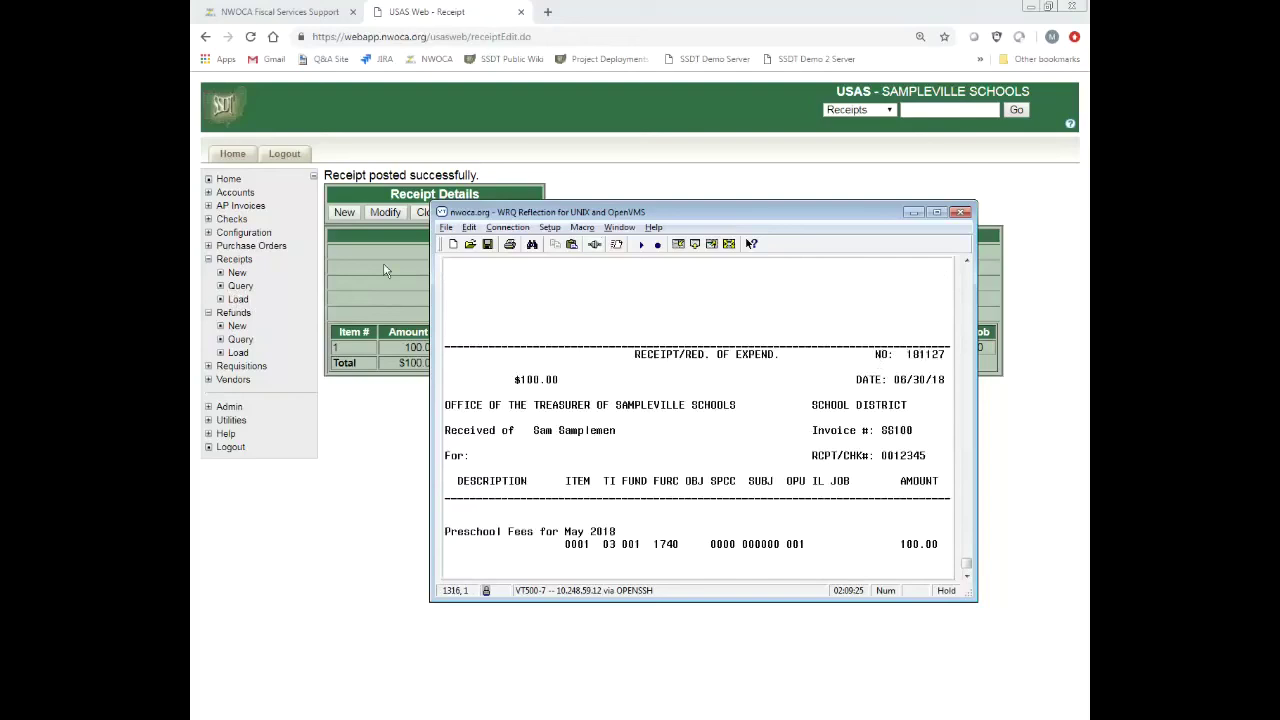
{"action": "scroll", "coordinate": [706, 422], "scroll_direction": "down", "scroll_amount": 1}
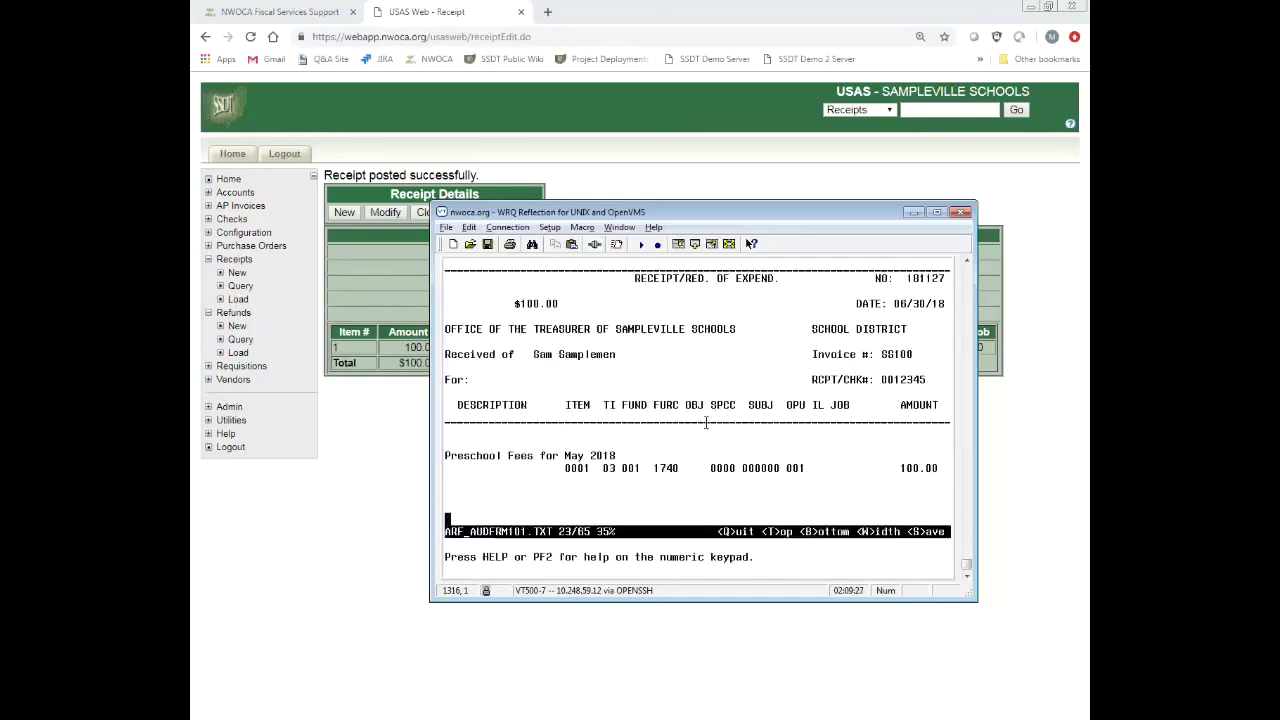
{"action": "type", "text": "q"}
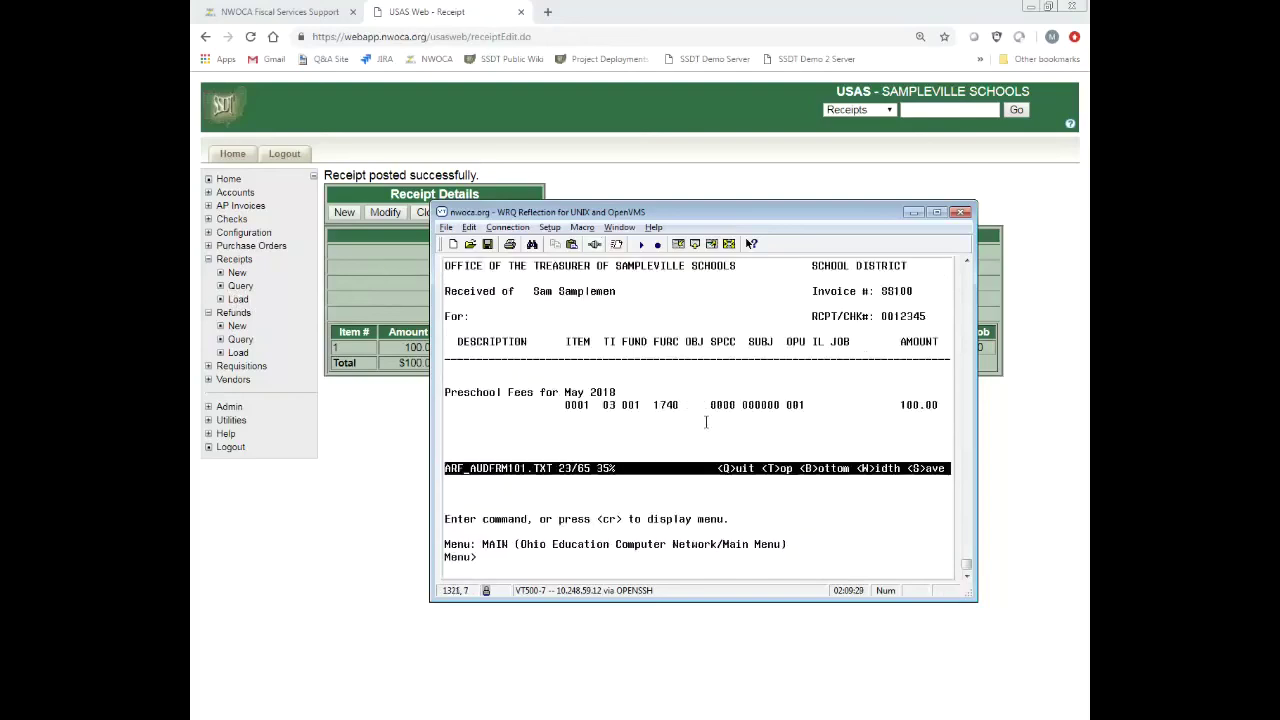
{"action": "type", "text": "eieio"}
Run the BARQ inquiry for invoice SS 00100 from the EIEI/O menu.
{"action": "key", "text": "Return"}
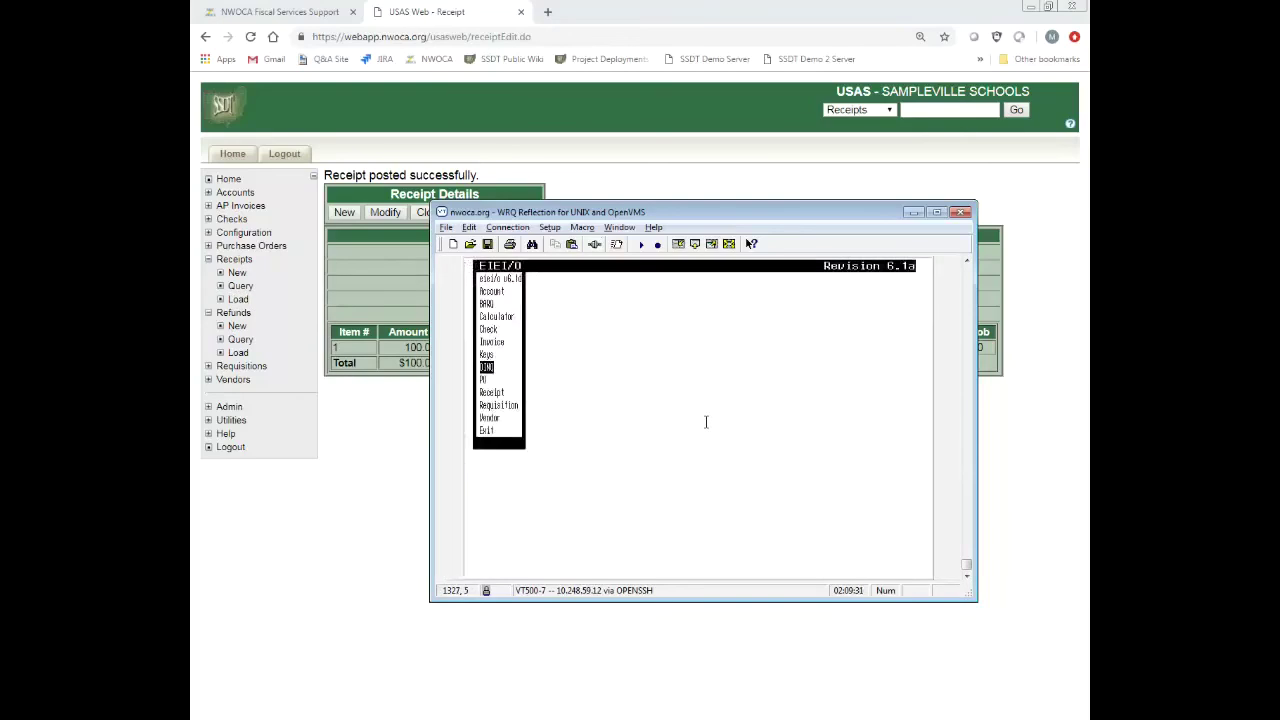
{"action": "key", "text": "Up"}
{"action": "key", "text": "Up"}
{"action": "key", "text": "Up"}
{"action": "key", "text": "Up"}
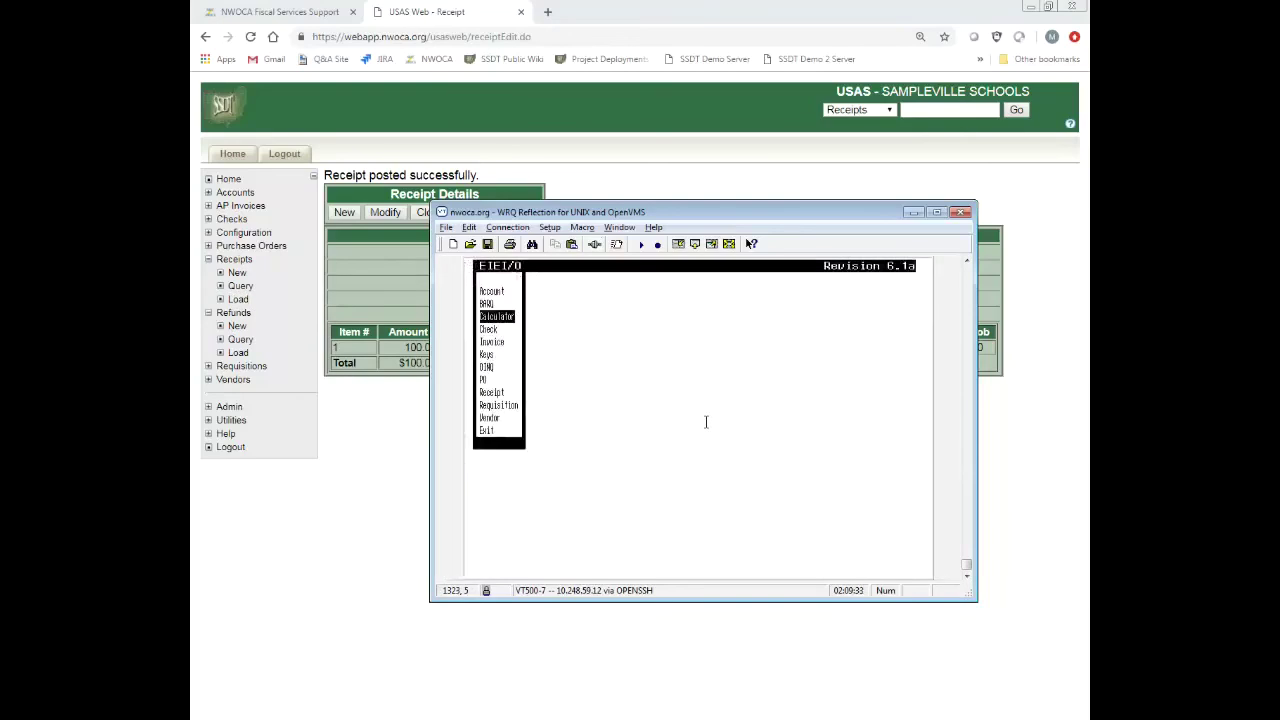
{"action": "key", "text": "Up"}
{"action": "key", "text": "Return"}
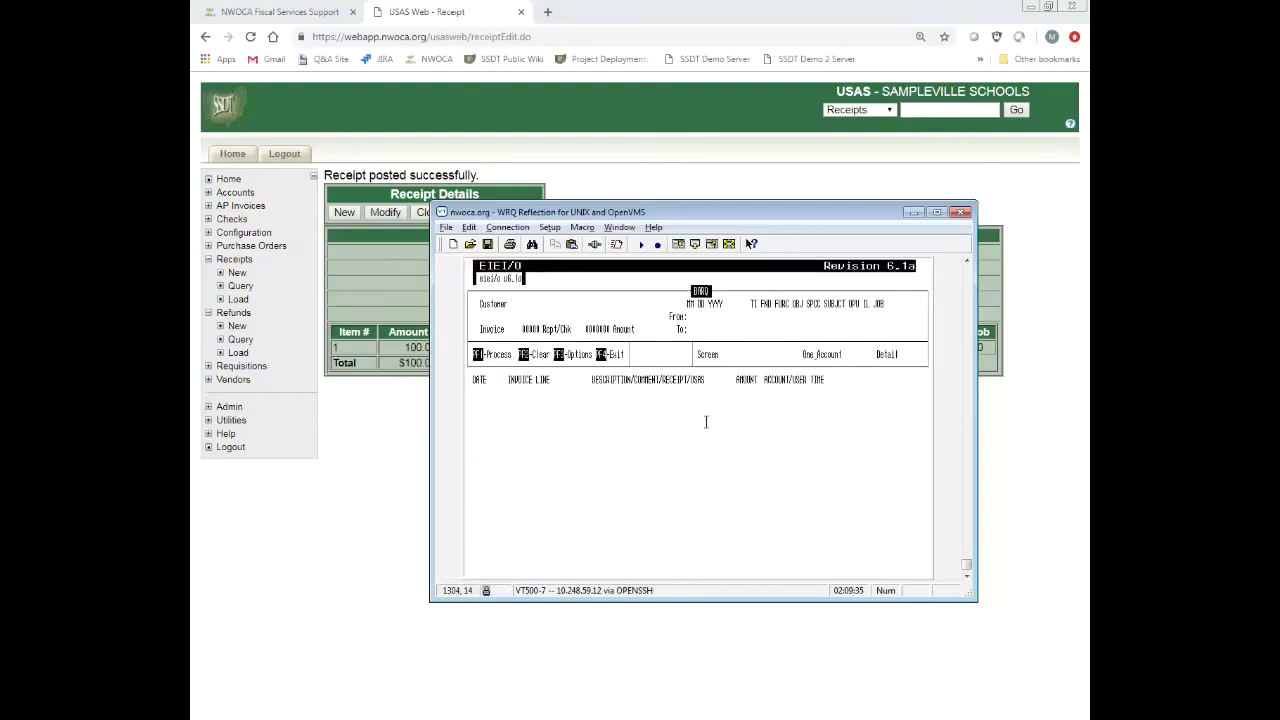
{"action": "type", "text": "SS 00"}
{"action": "type", "text": "100"}
{"action": "key", "text": "Return"}
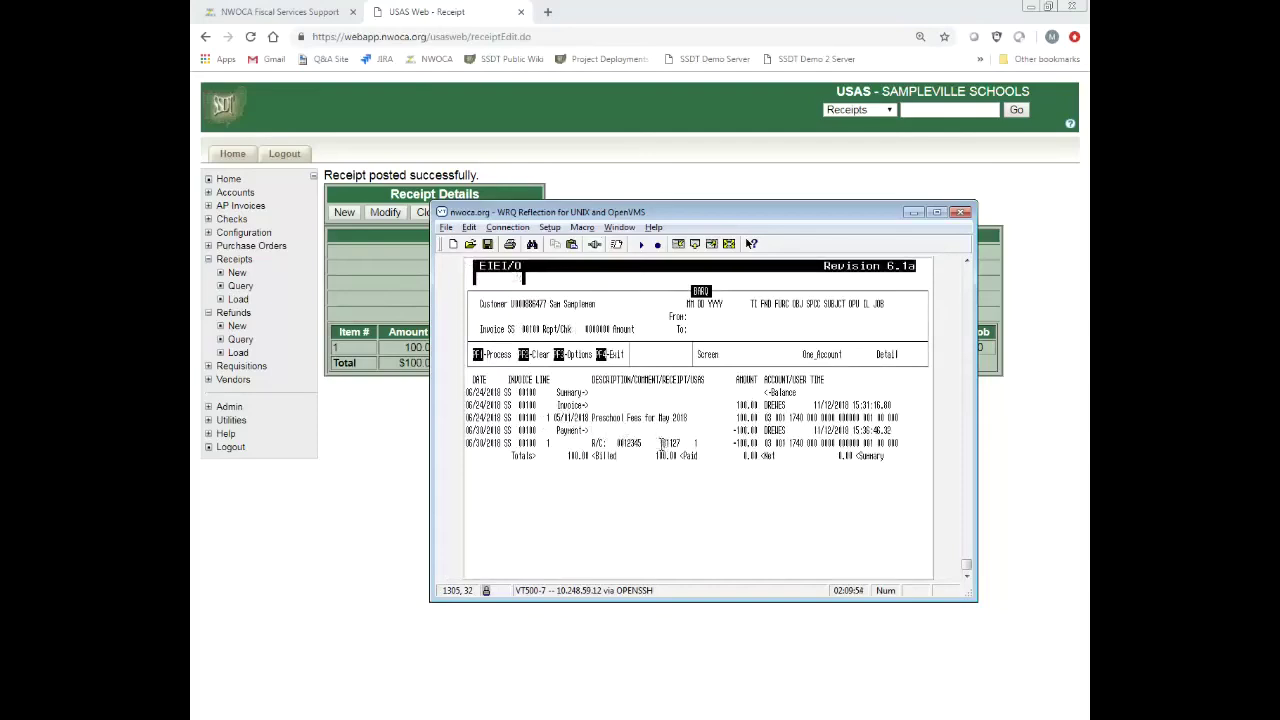
Highlight the payment's check number, then show PowerPoint's ARF Reports slide.
{"action": "left_click_drag", "start_coordinate": [660, 443], "coordinate": [682, 451]}
{"action": "left_click", "coordinate": [739, 463]}
{"action": "key", "text": "alt+Tab"}
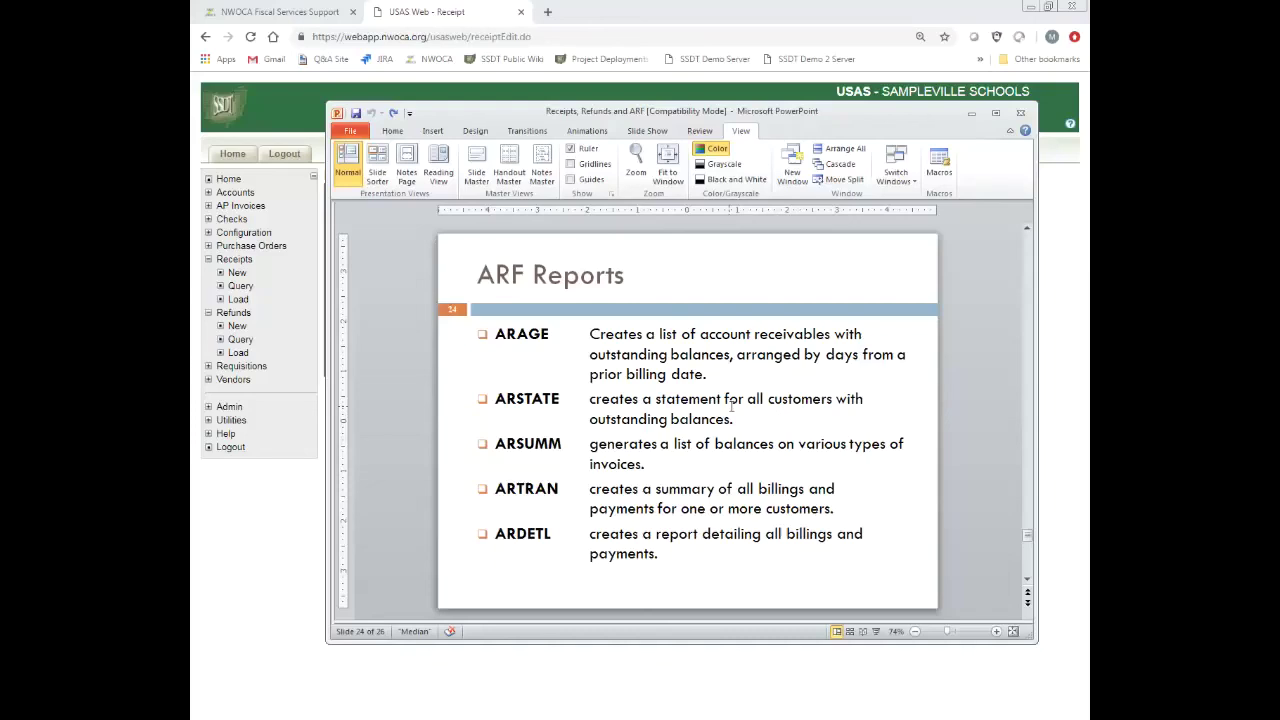
{"action": "scroll", "coordinate": [731, 406], "scroll_direction": "down", "scroll_amount": 1}
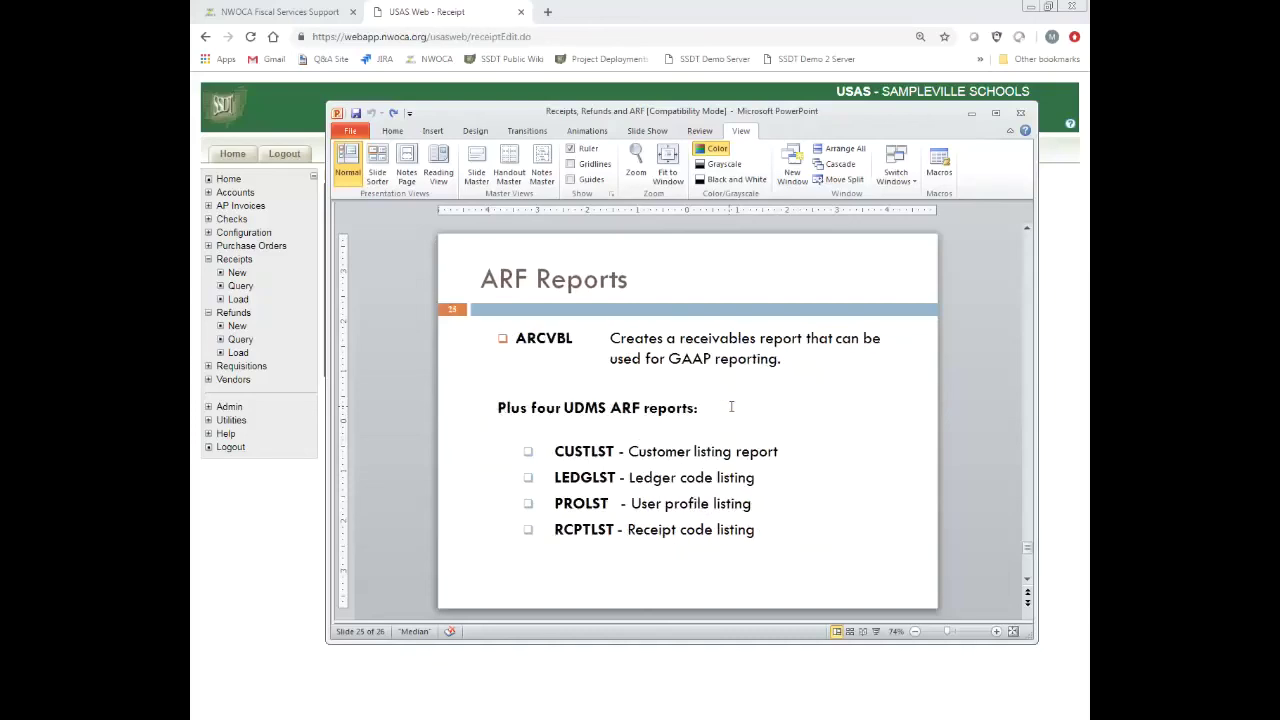